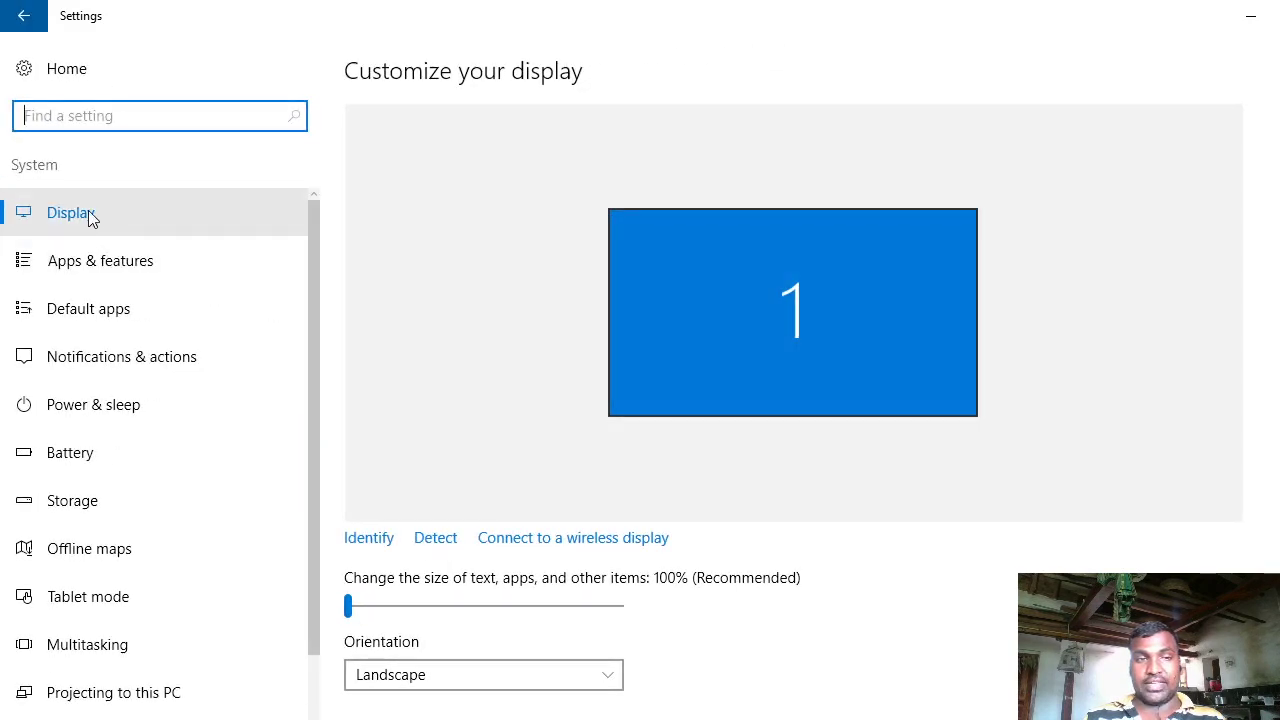
Step: Set the display brightness level to 1 in the Display settings
{"action": "left_click", "coordinate": [91, 224]}
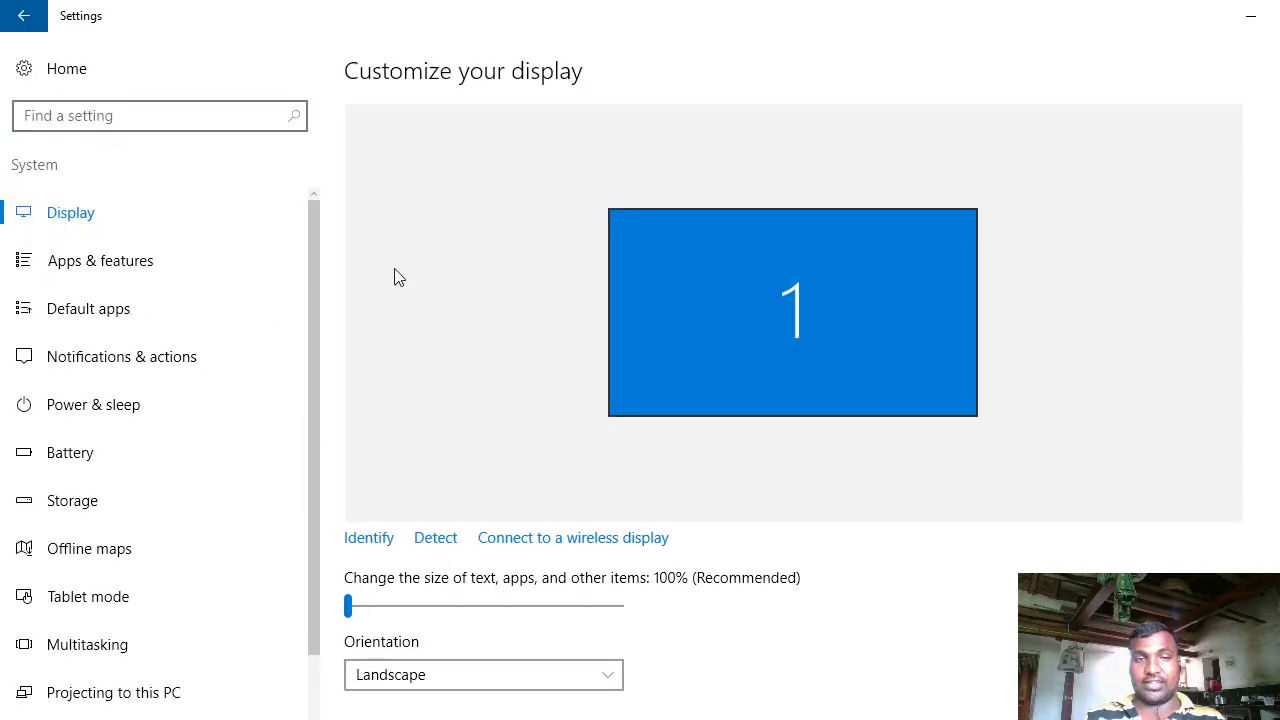
{"action": "scroll", "coordinate": [489, 423], "scroll_direction": "down", "scroll_amount": 3}
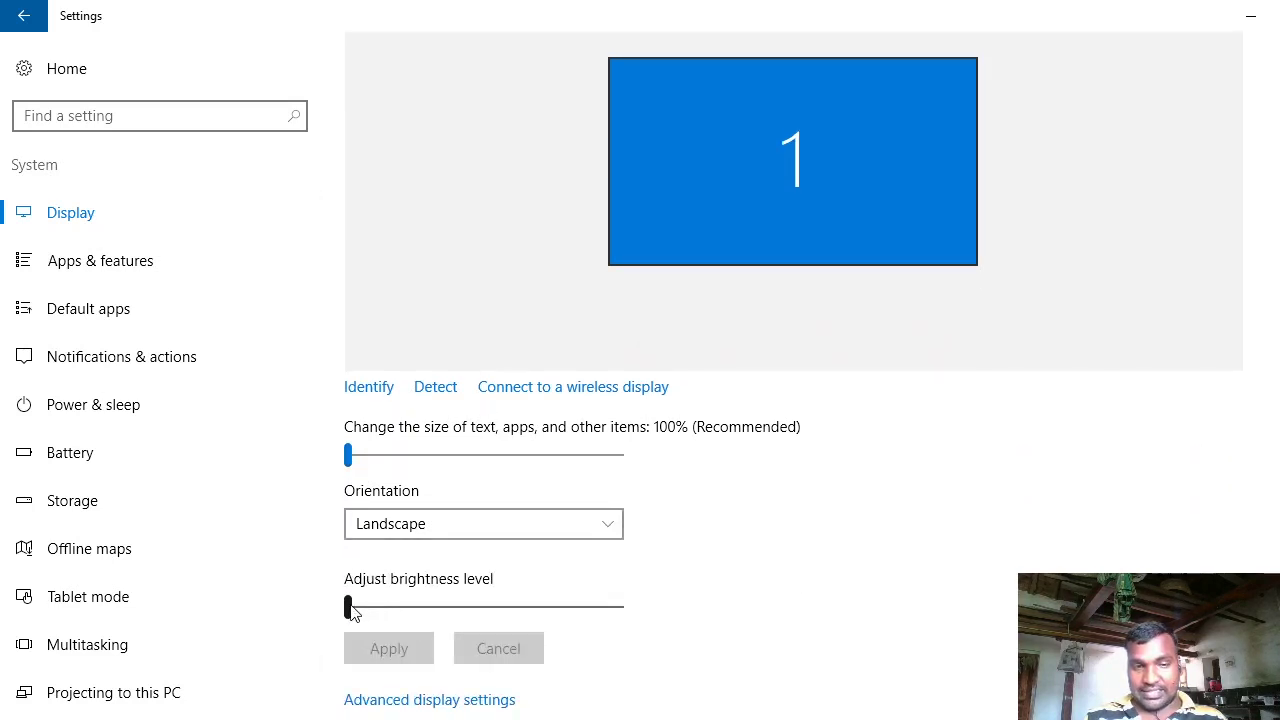
{"action": "mouse_move", "coordinate": [350, 610]}
{"action": "left_mouse_down"}
{"action": "mouse_move", "coordinate": [598, 610]}
{"action": "mouse_move", "coordinate": [353, 605]}
{"action": "left_mouse_up"}
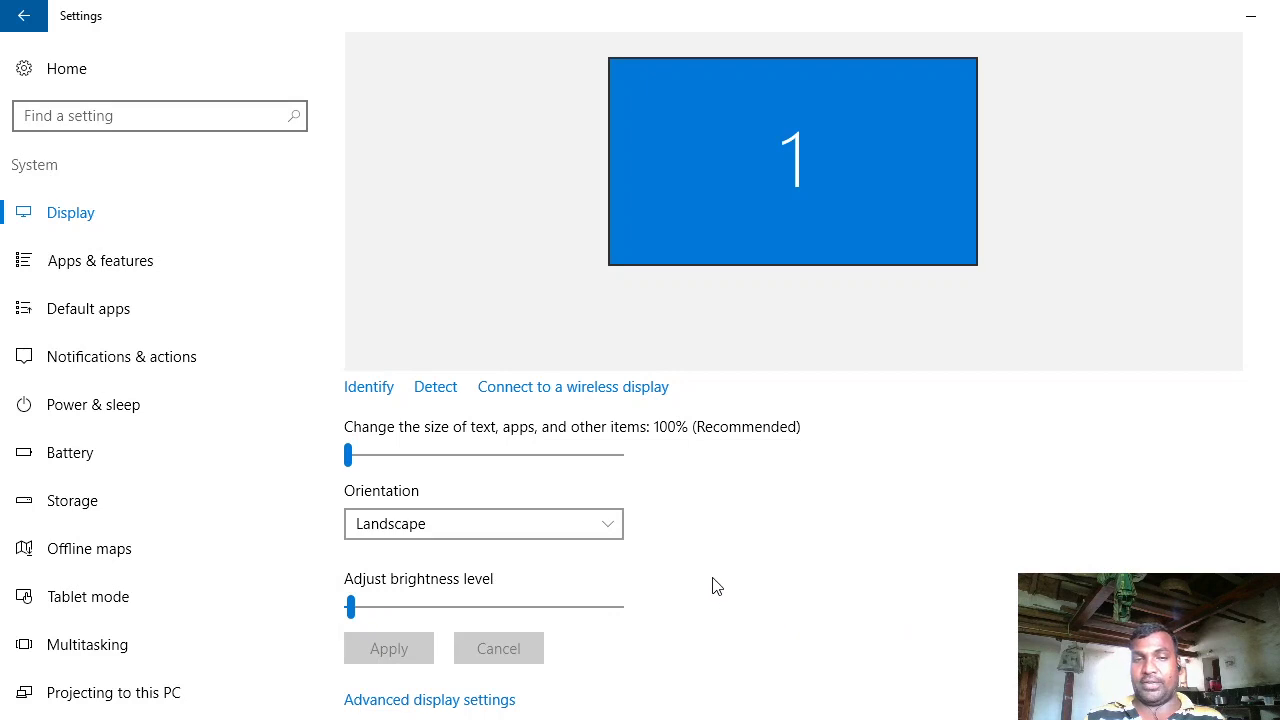
{"action": "left_click", "coordinate": [352, 608]}
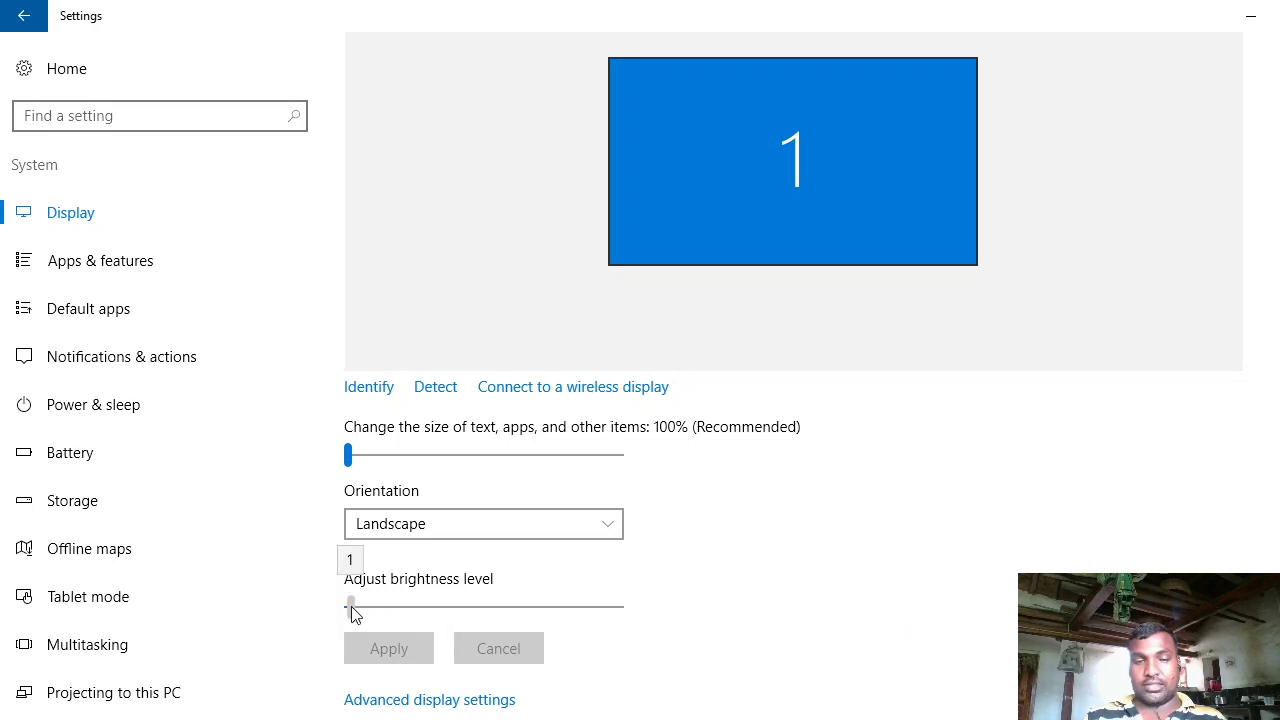
Step: Open the advanced display settings and view the available screen resolutions
{"action": "left_click", "coordinate": [458, 706]}
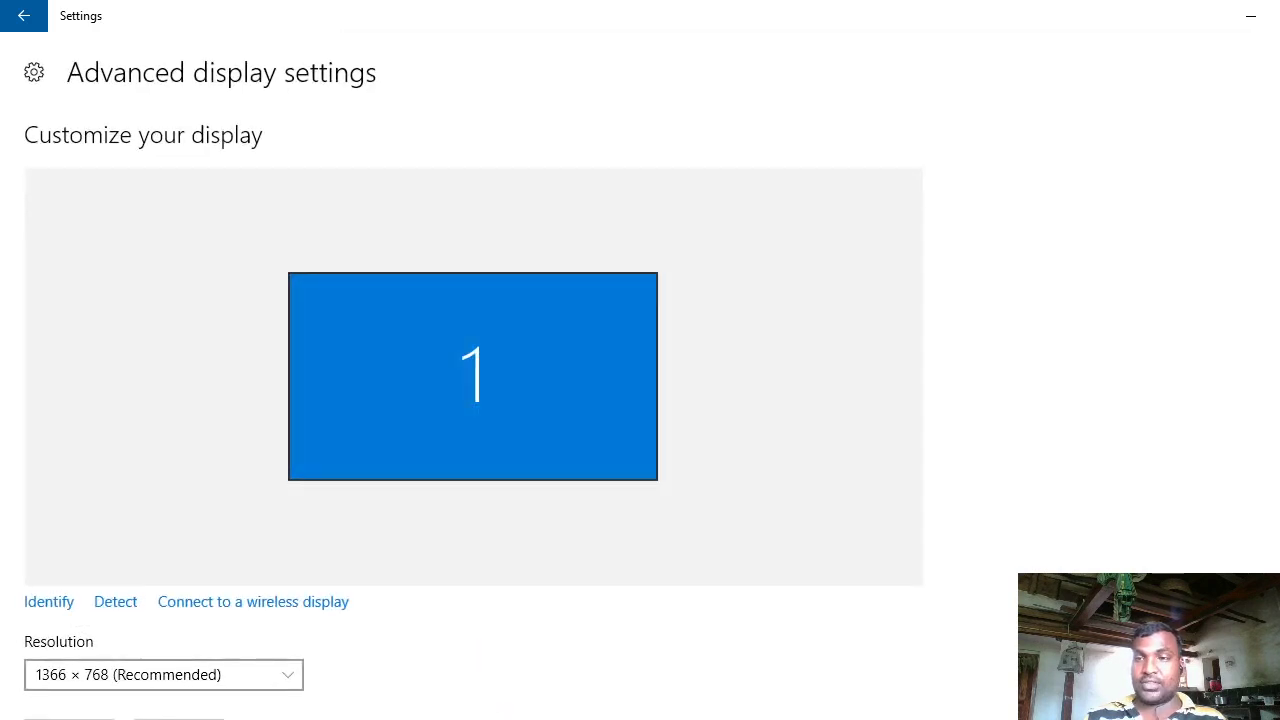
{"action": "scroll", "coordinate": [473, 400], "scroll_direction": "down", "scroll_amount": 4}
{"action": "left_click", "coordinate": [206, 299]}
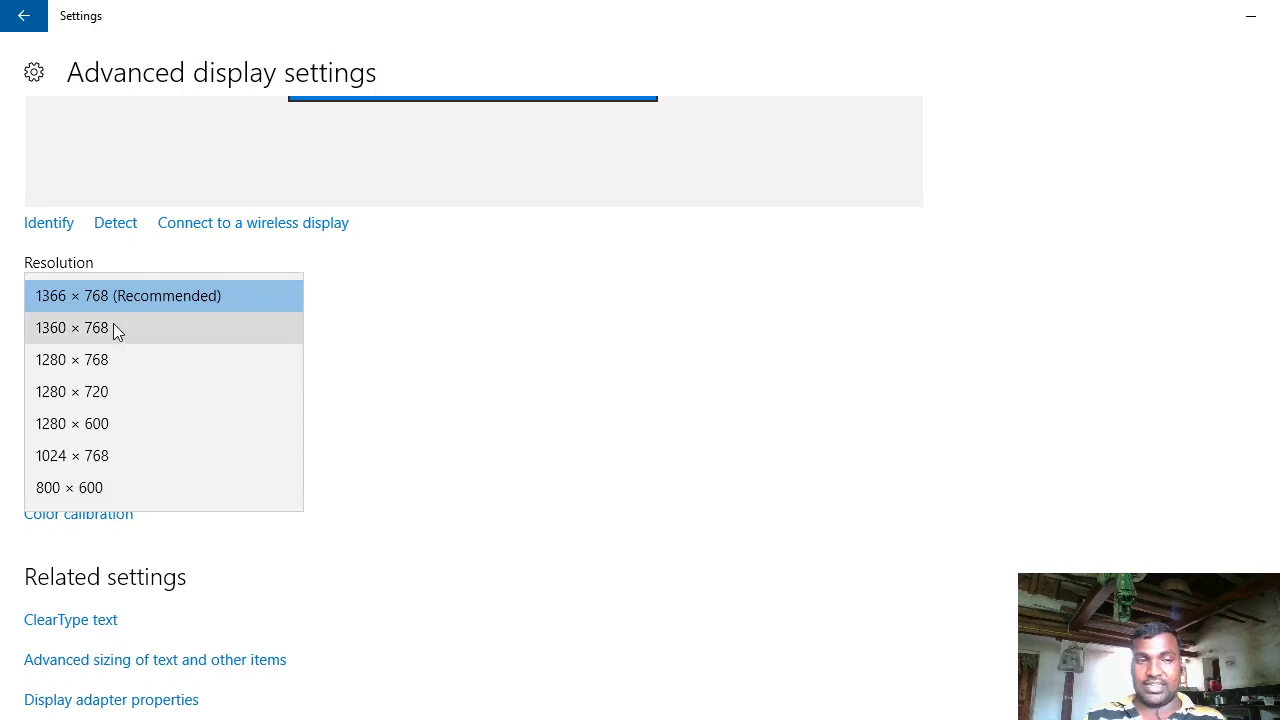
{"action": "left_click", "coordinate": [473, 464]}
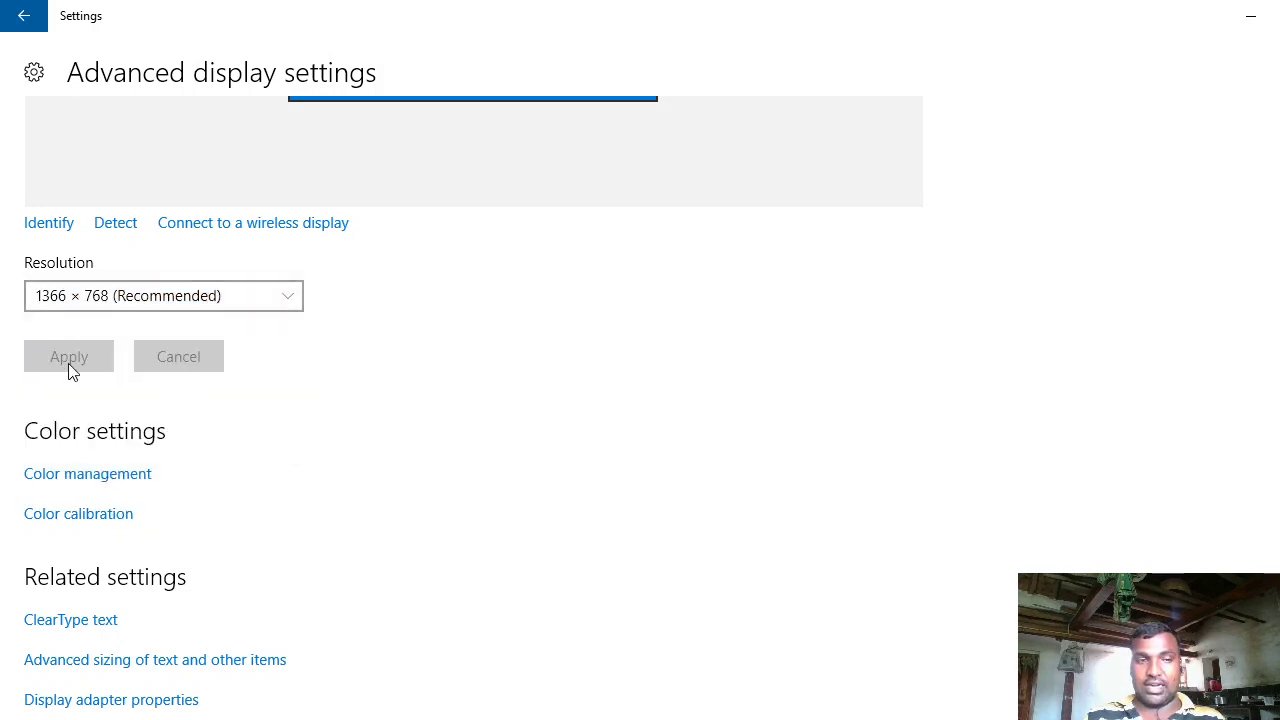
Step: Try to apply a screen resolution of 1280 × 768
{"action": "left_click", "coordinate": [155, 295]}
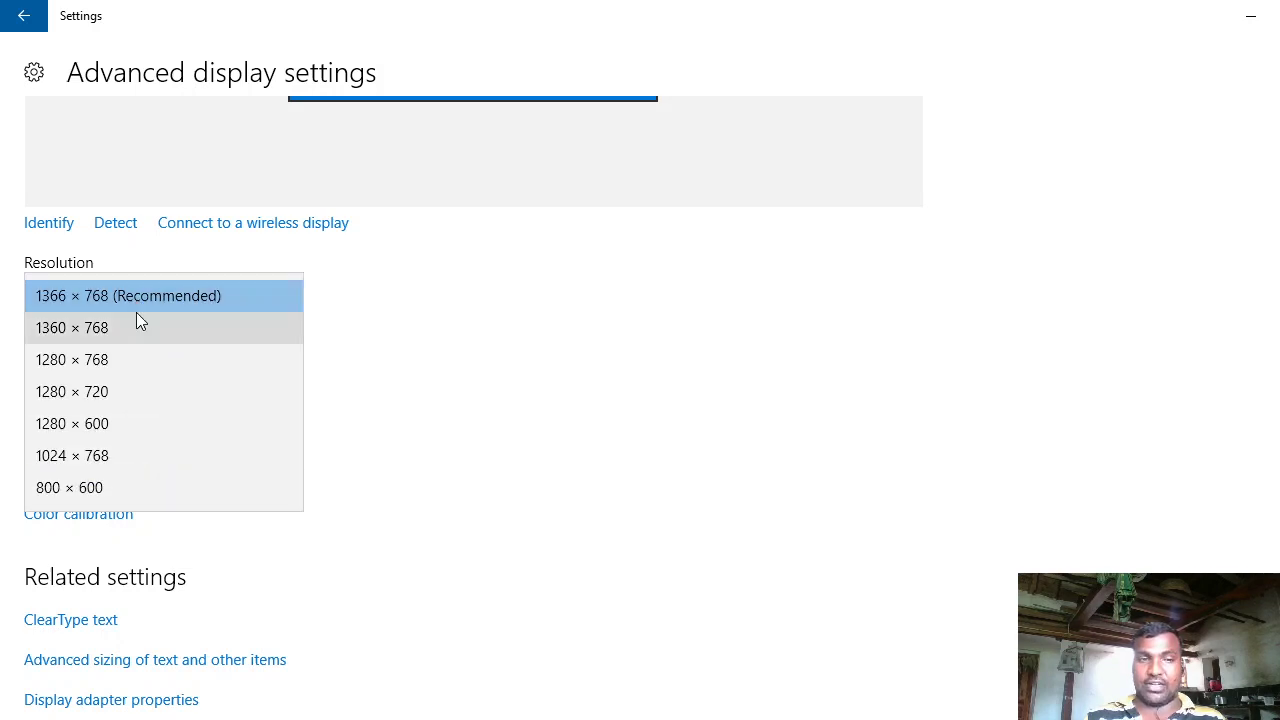
{"action": "left_click", "coordinate": [110, 362]}
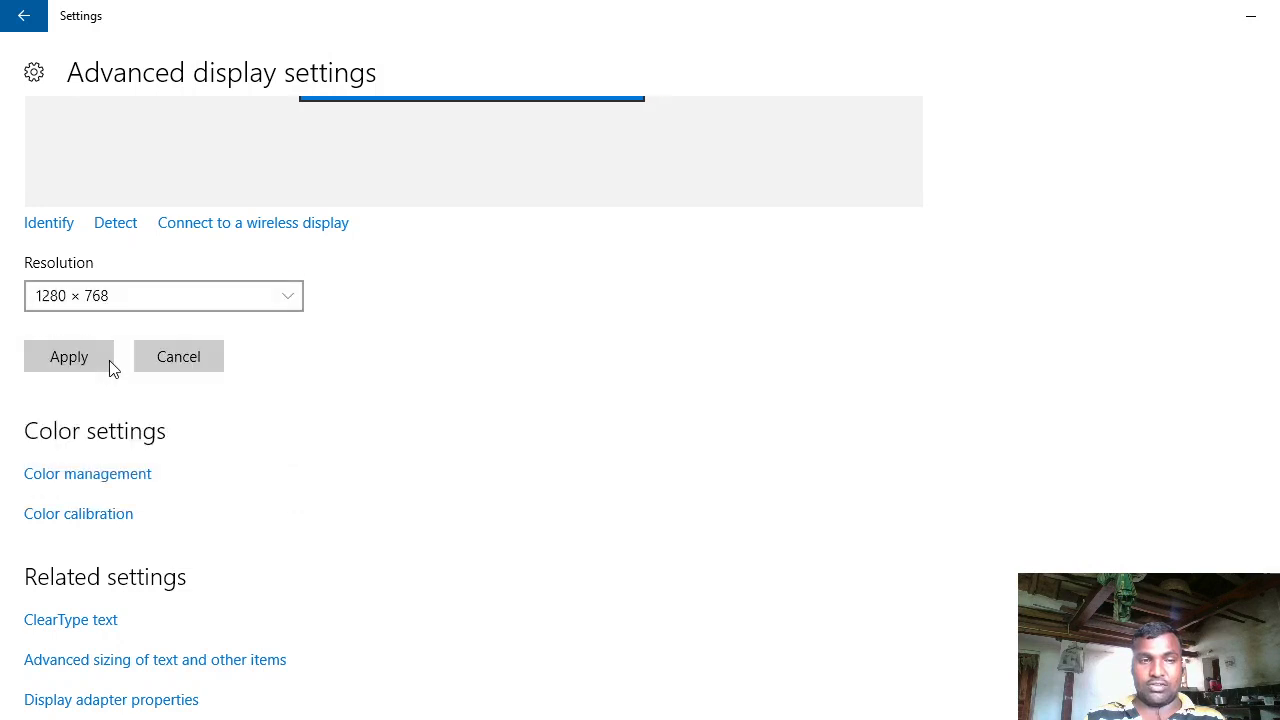
{"action": "left_click", "coordinate": [93, 358]}
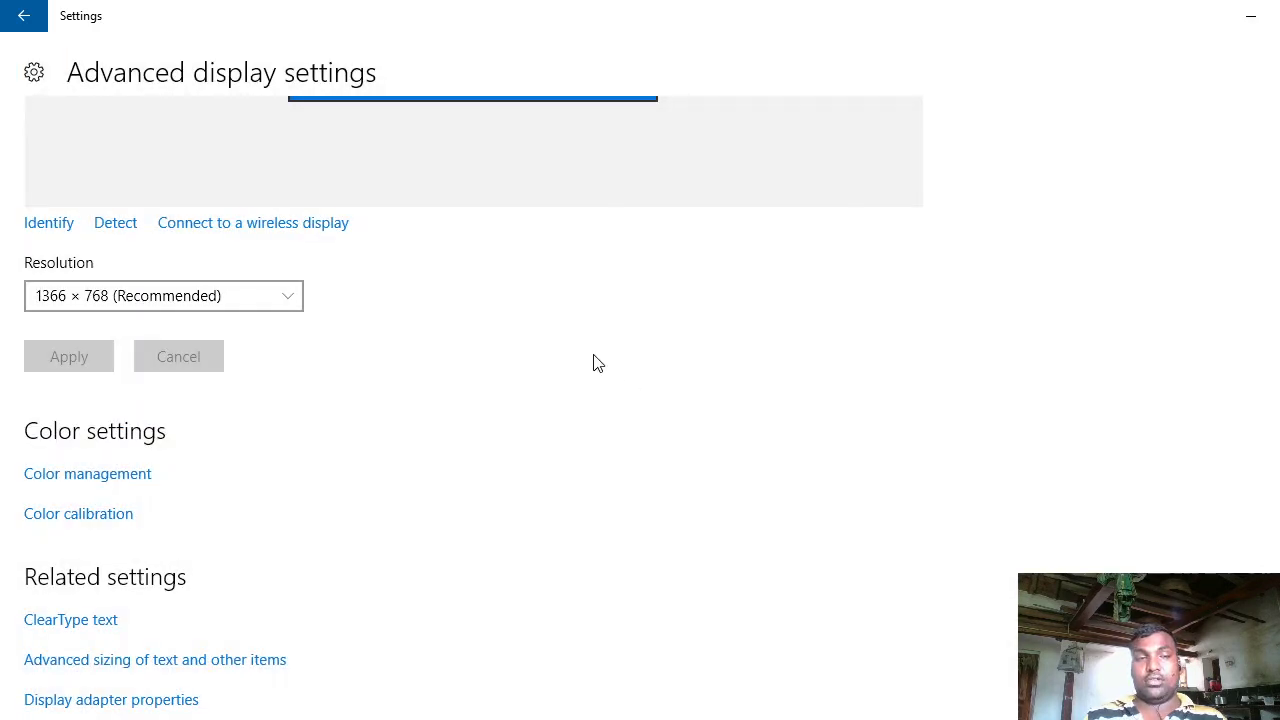
Step: Apply a screen resolution of 1360 × 768 and keep the change
{"action": "left_click", "coordinate": [284, 299]}
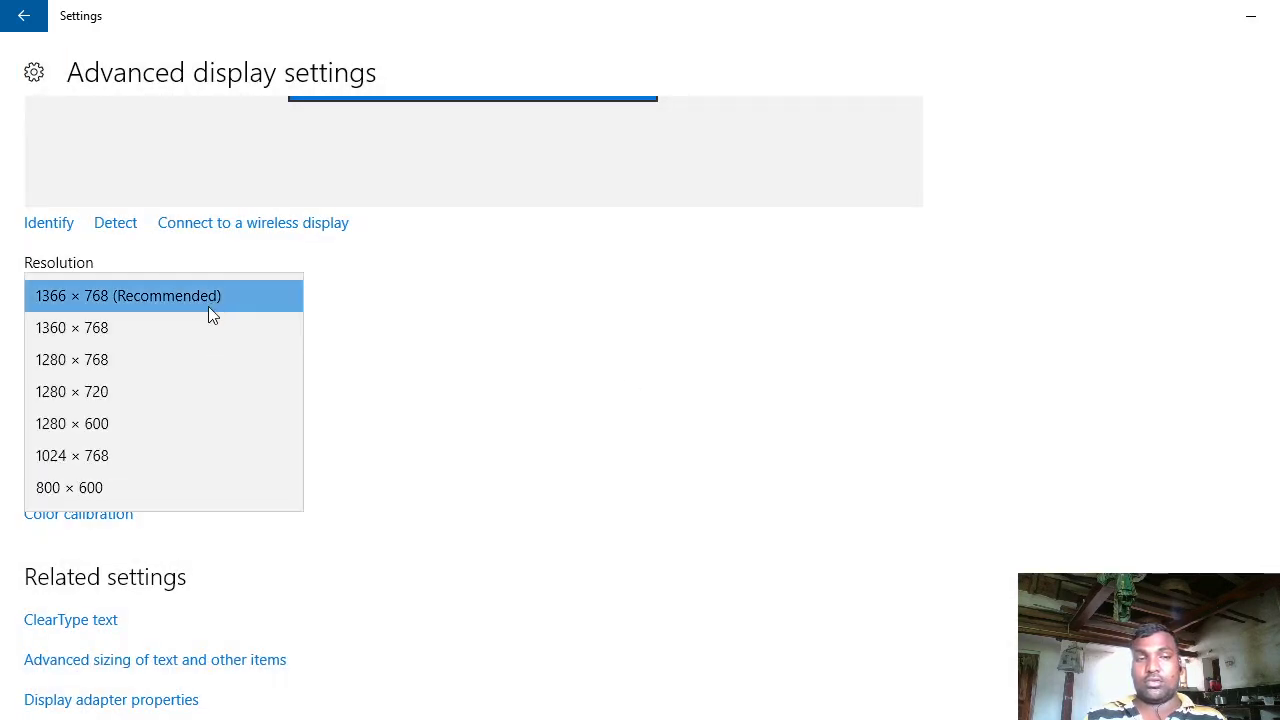
{"action": "left_click", "coordinate": [504, 302]}
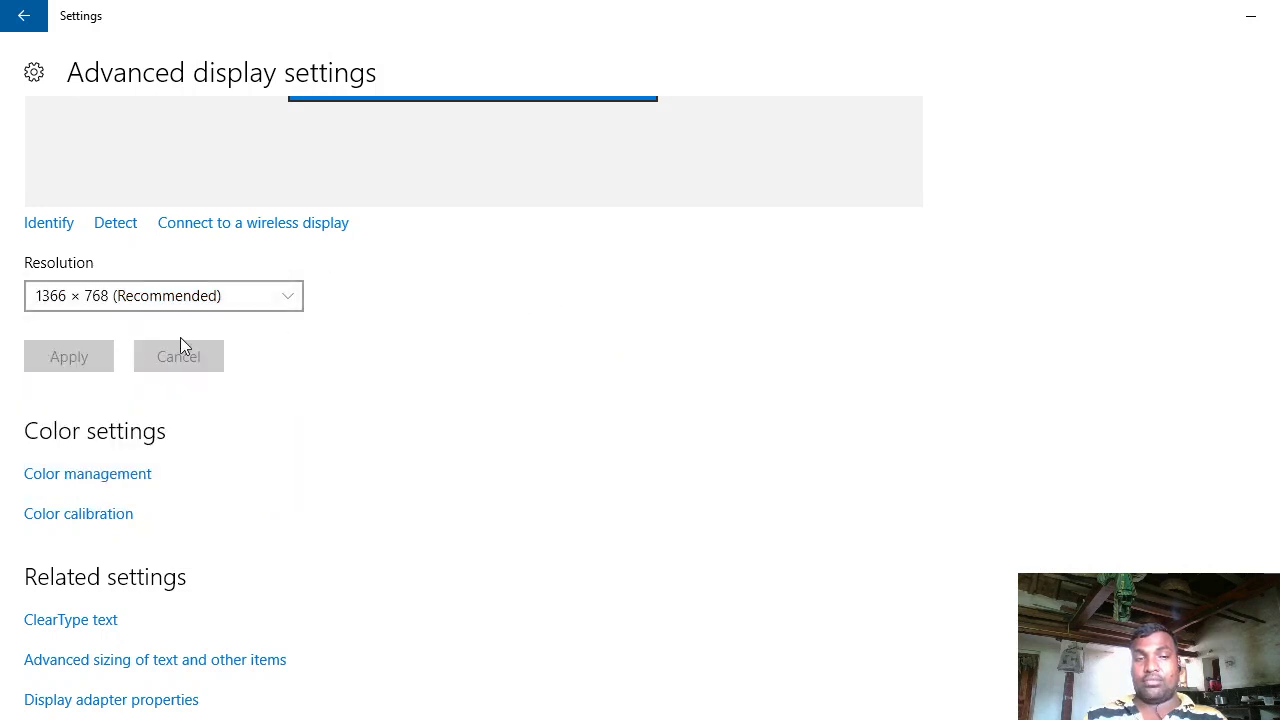
{"action": "left_click", "coordinate": [126, 303]}
{"action": "left_click", "coordinate": [100, 332]}
{"action": "left_click", "coordinate": [91, 358]}
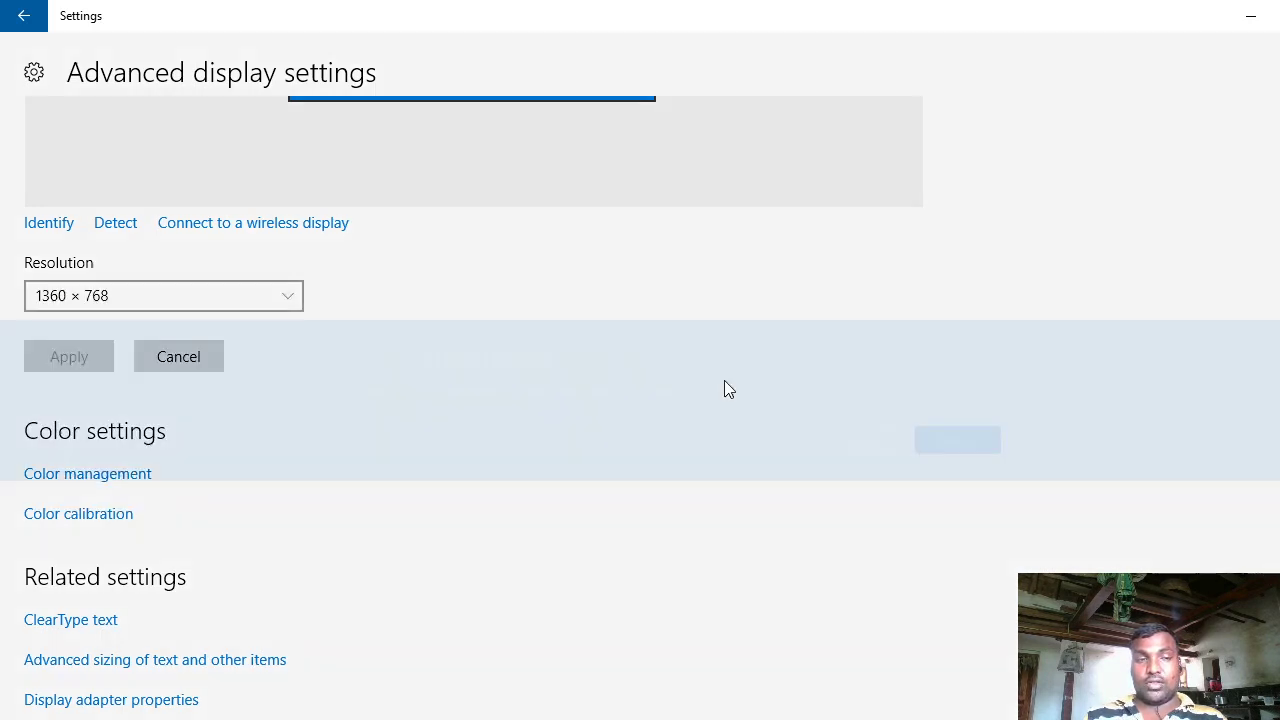
{"action": "left_click", "coordinate": [848, 440]}
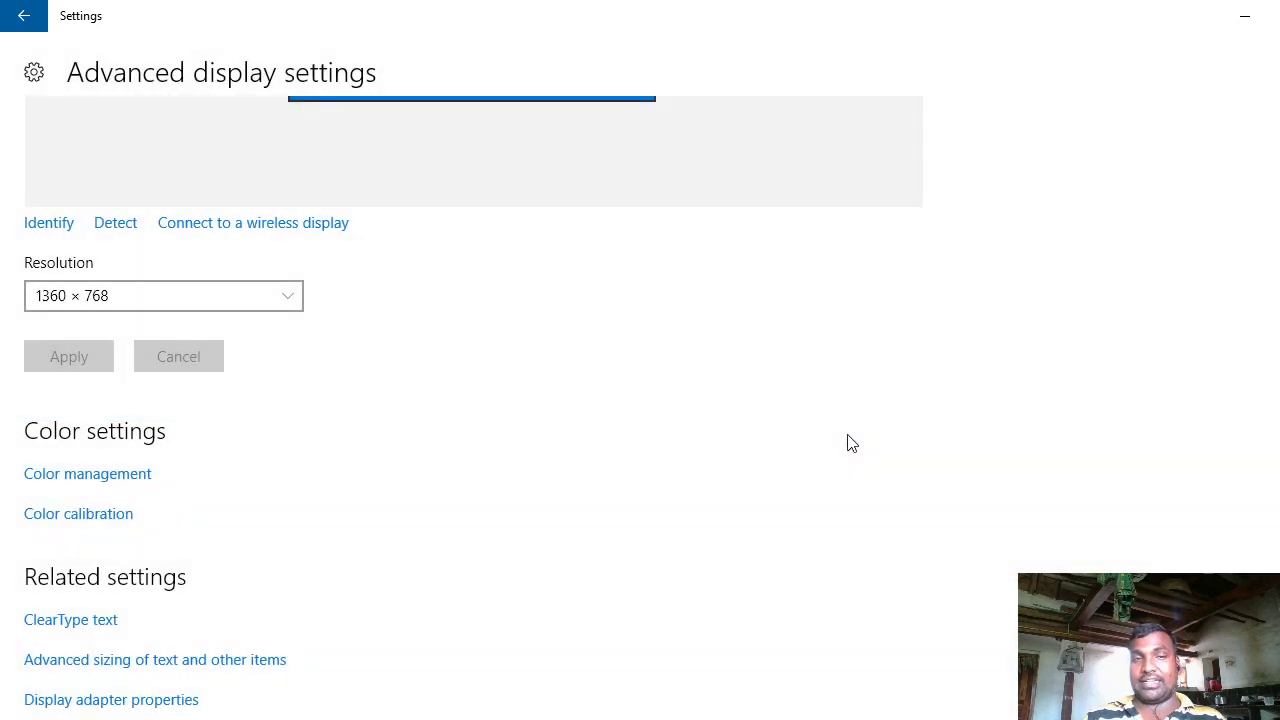
Step: Check the resolution options without choosing another one and close the Settings window
{"action": "left_click", "coordinate": [231, 291]}
{"action": "left_click", "coordinate": [588, 454]}
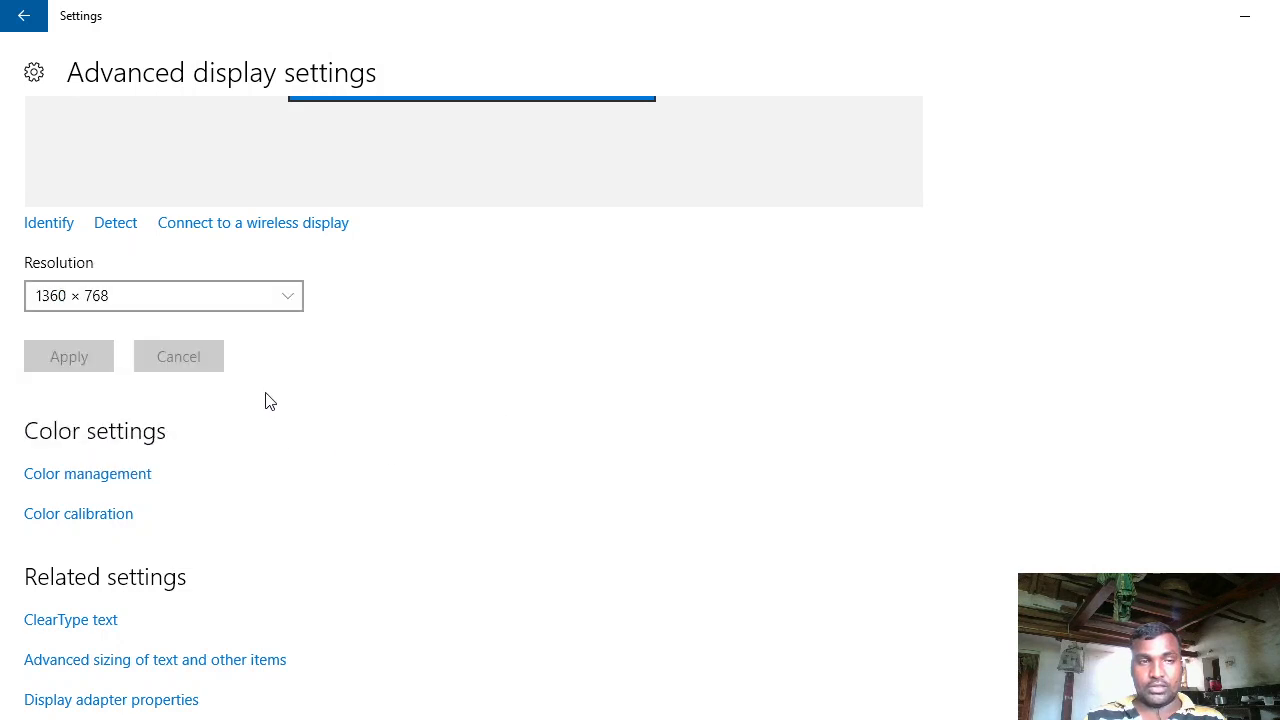
{"action": "key", "text": "alt+F4"}
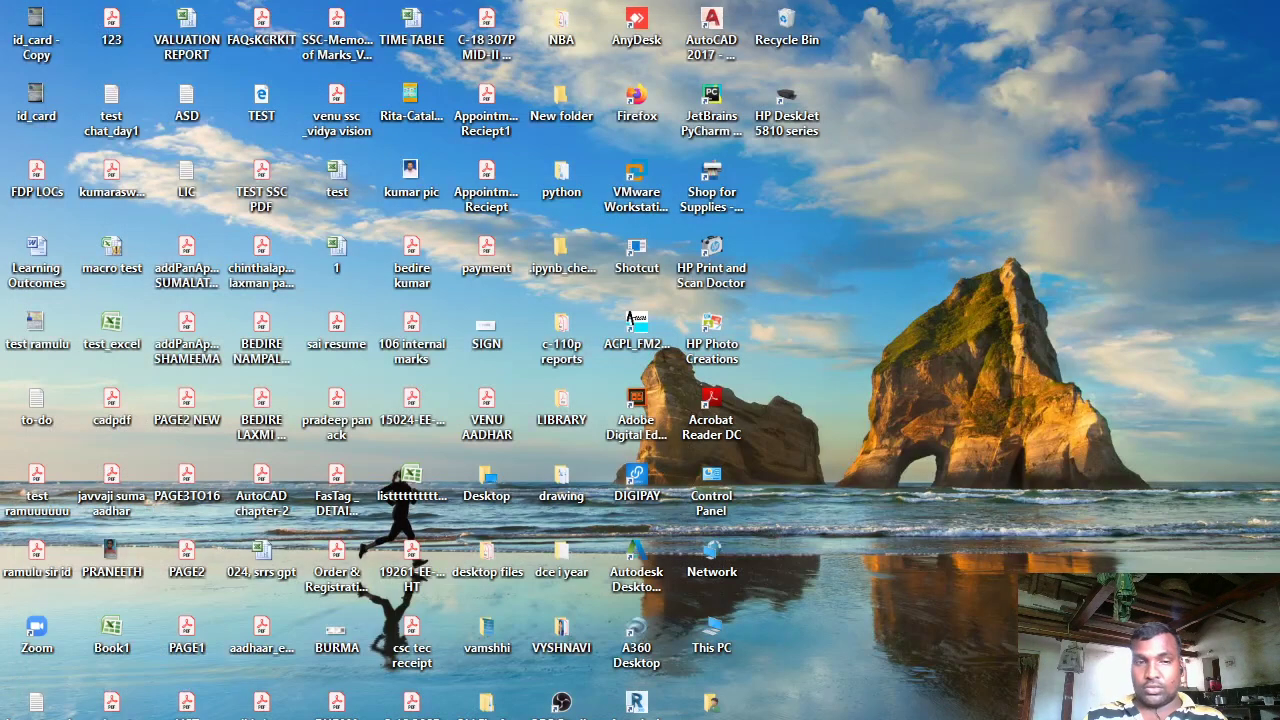
Step: Reopen the system's advanced display settings and look through the resolution options again
{"action": "key", "text": "super"}
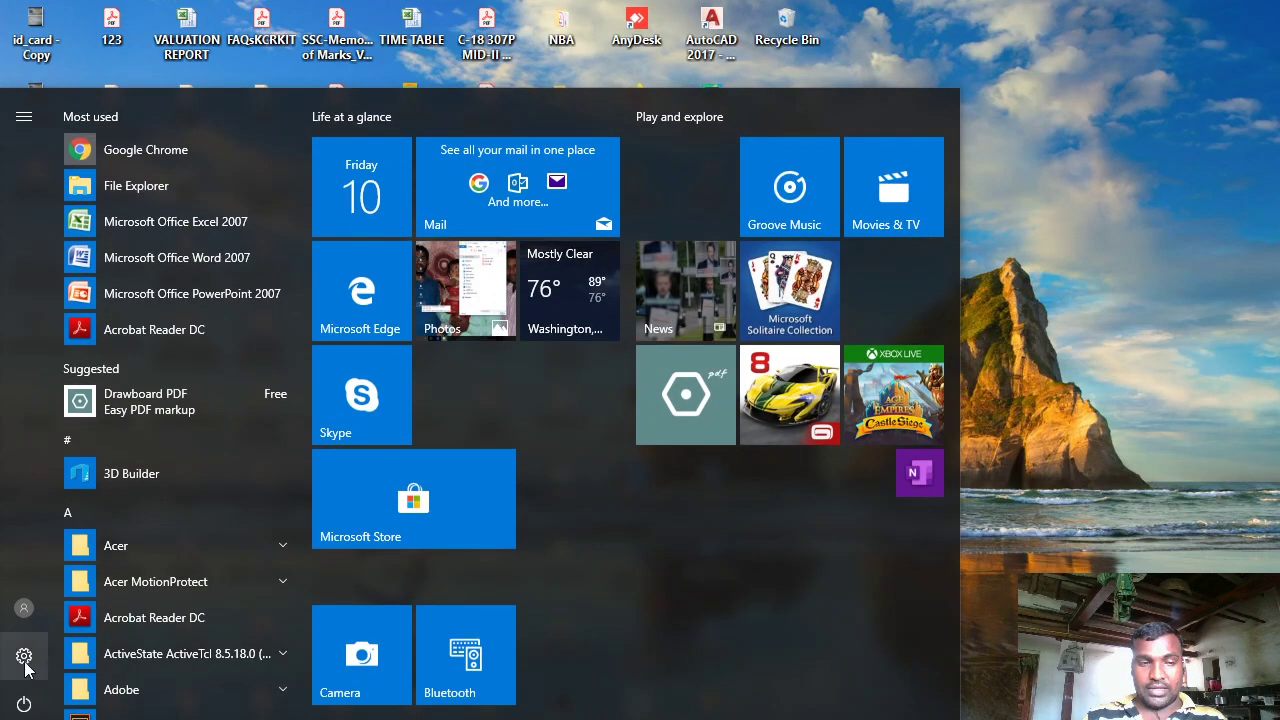
{"action": "left_click", "coordinate": [24, 656]}
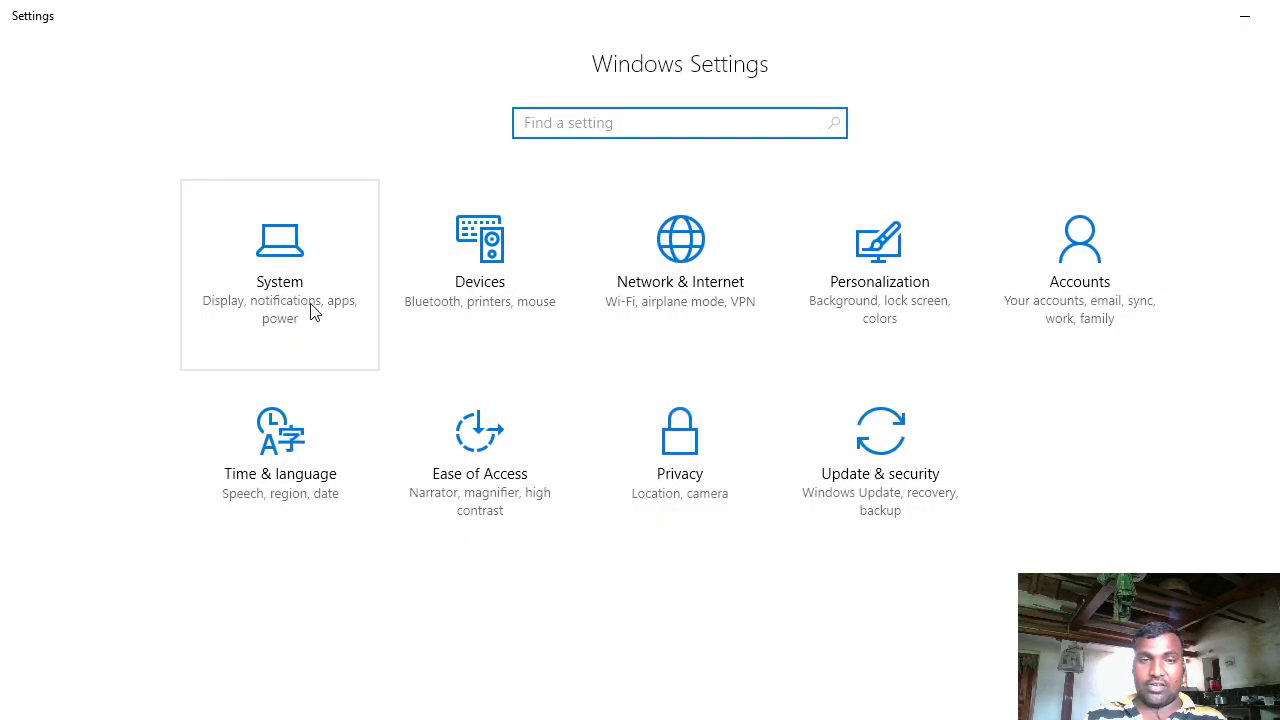
{"action": "left_click", "coordinate": [300, 298]}
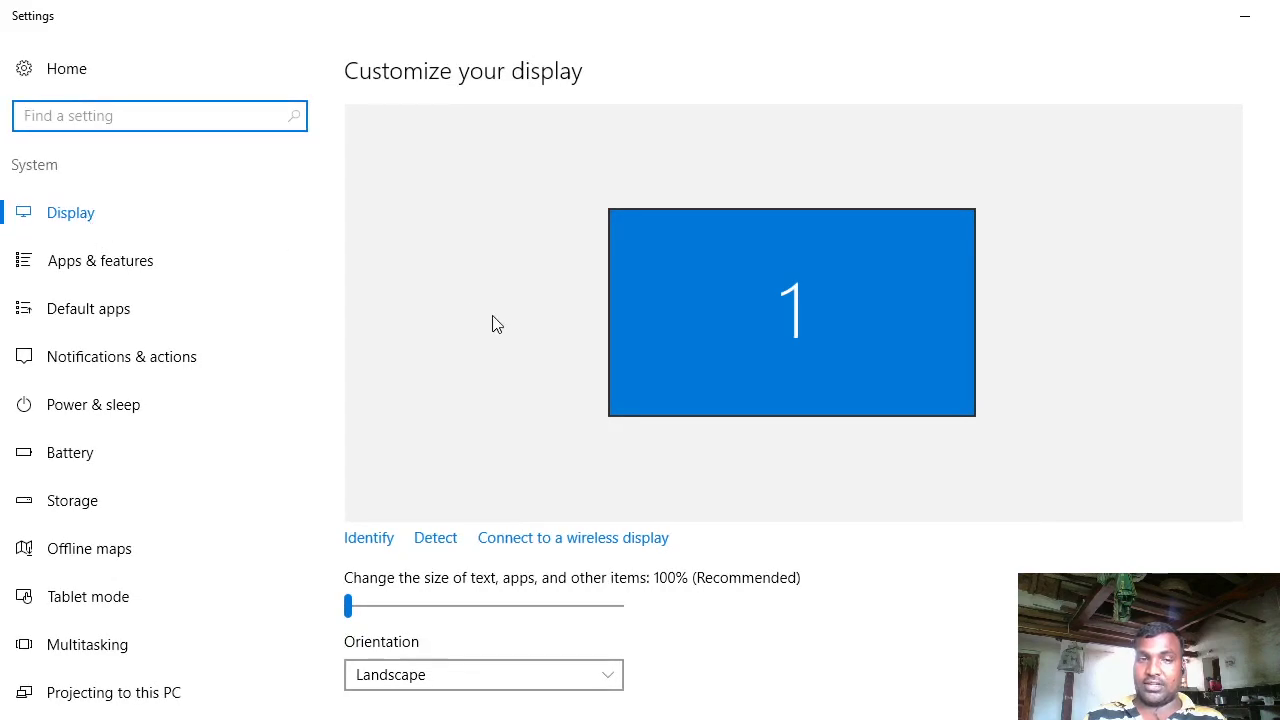
{"action": "scroll", "coordinate": [483, 474], "scroll_direction": "down", "scroll_amount": 3}
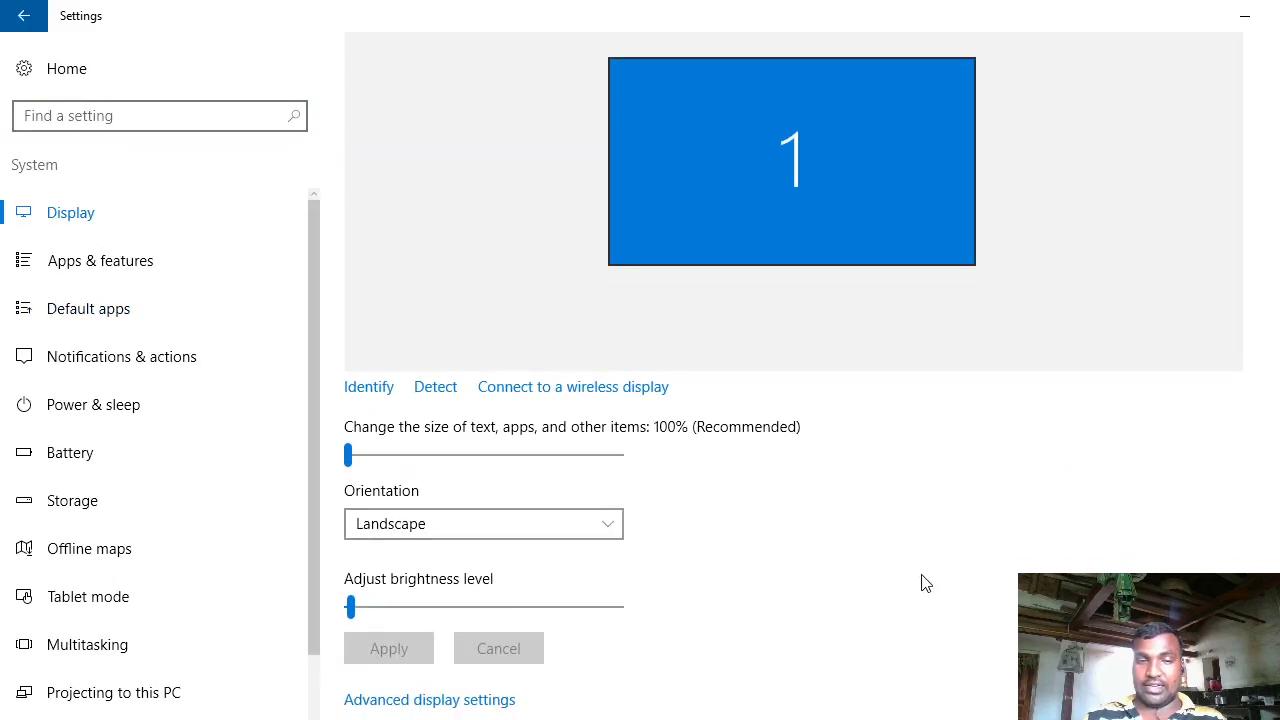
{"action": "left_click", "coordinate": [437, 700]}
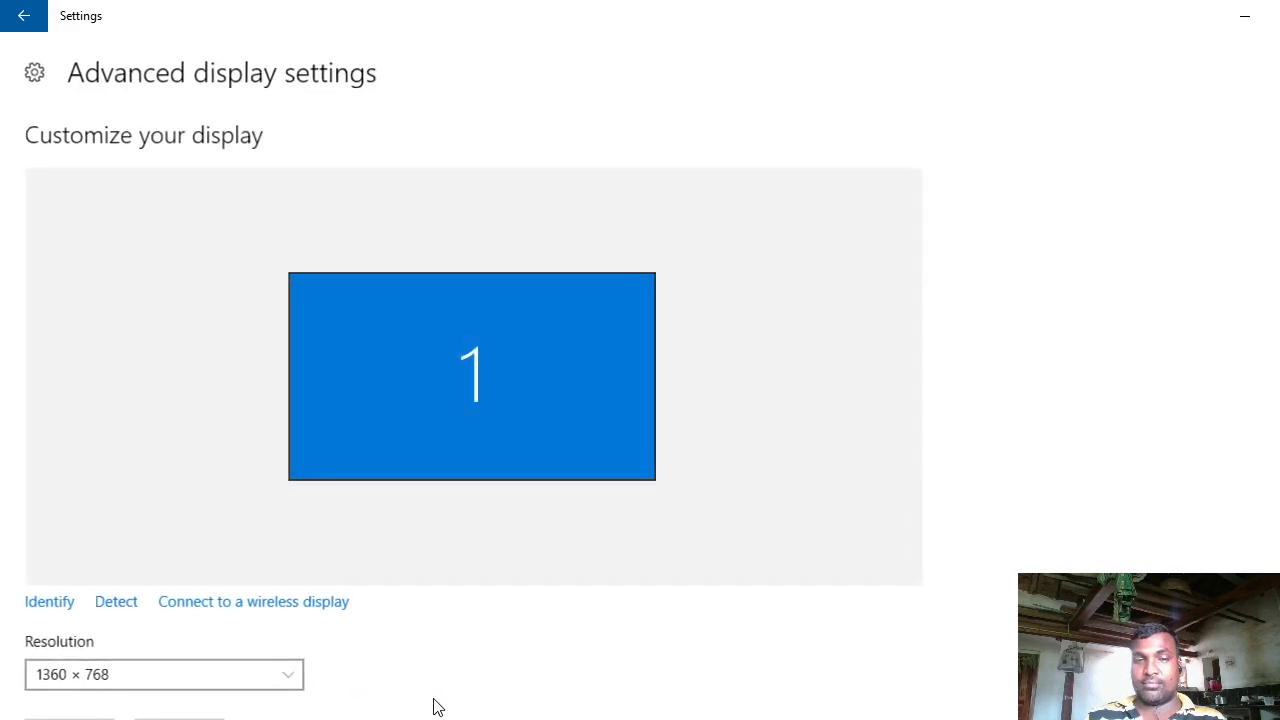
{"action": "scroll", "coordinate": [420, 633], "scroll_direction": "down", "scroll_amount": 3}
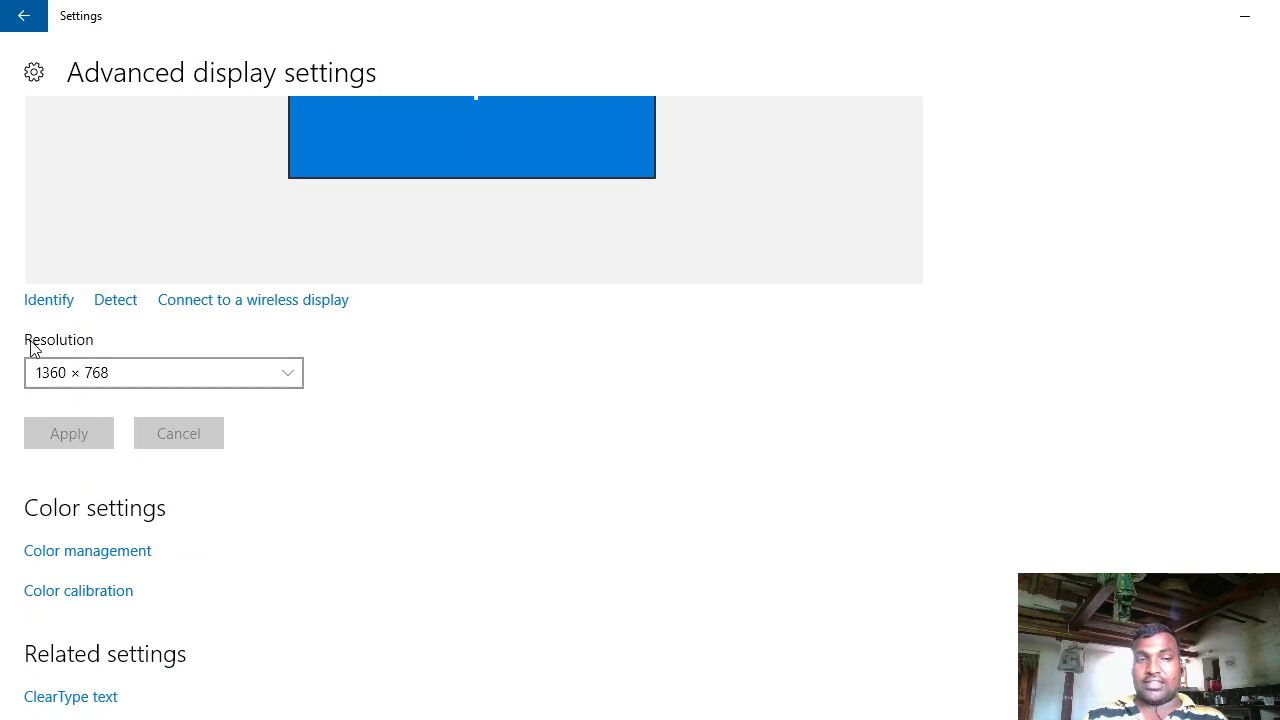
{"action": "left_click", "coordinate": [199, 372]}
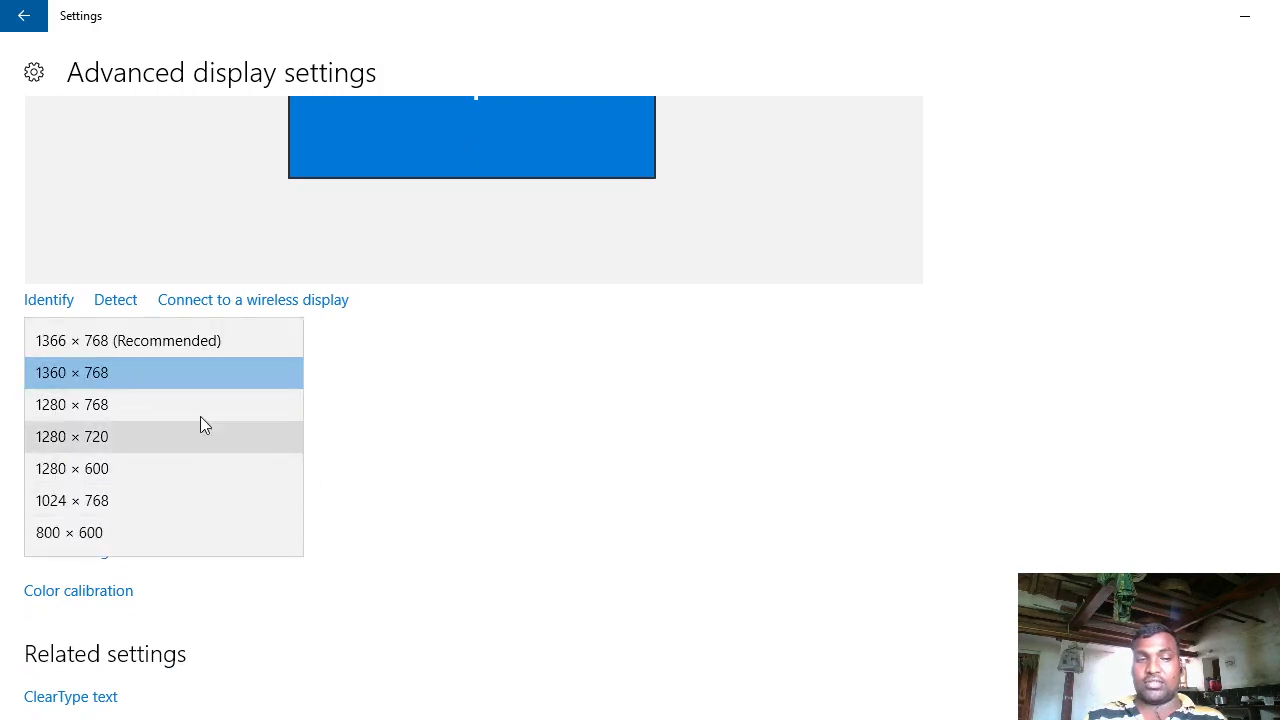
{"action": "left_click", "coordinate": [493, 537]}
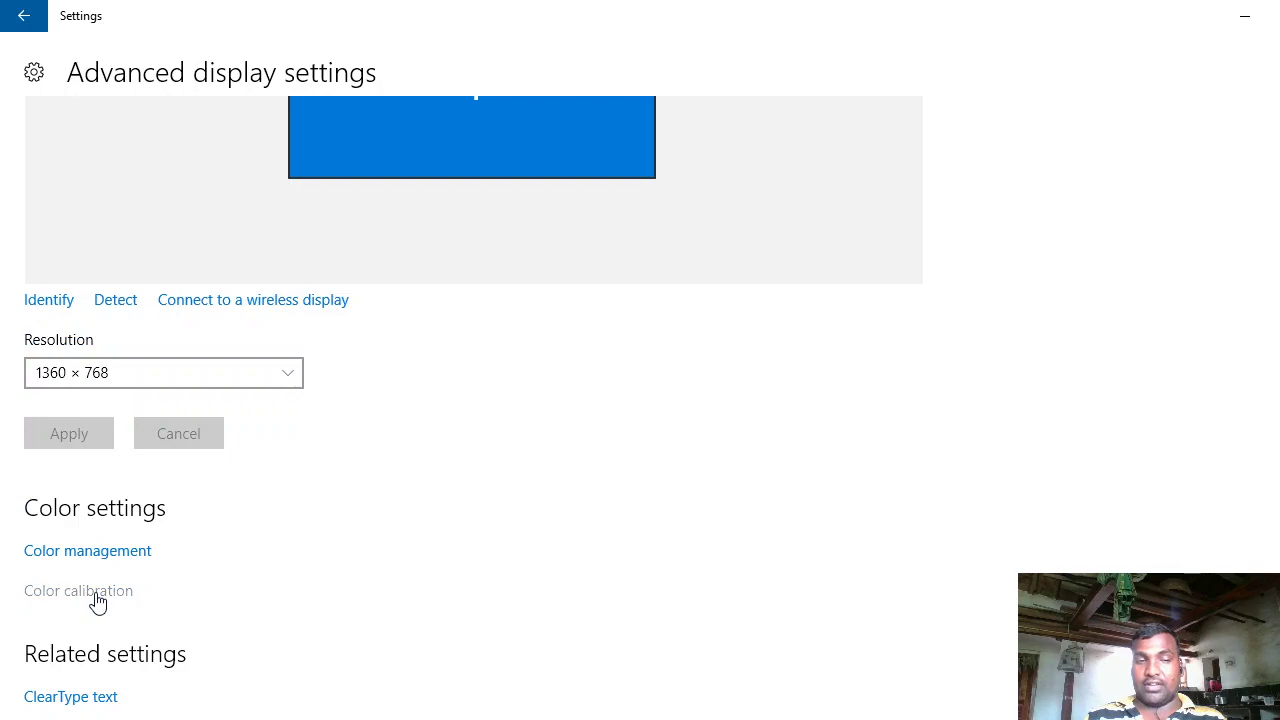
Step: Start display color calibration and advance through the introduction to the gamma adjustment
{"action": "left_click", "coordinate": [130, 597]}
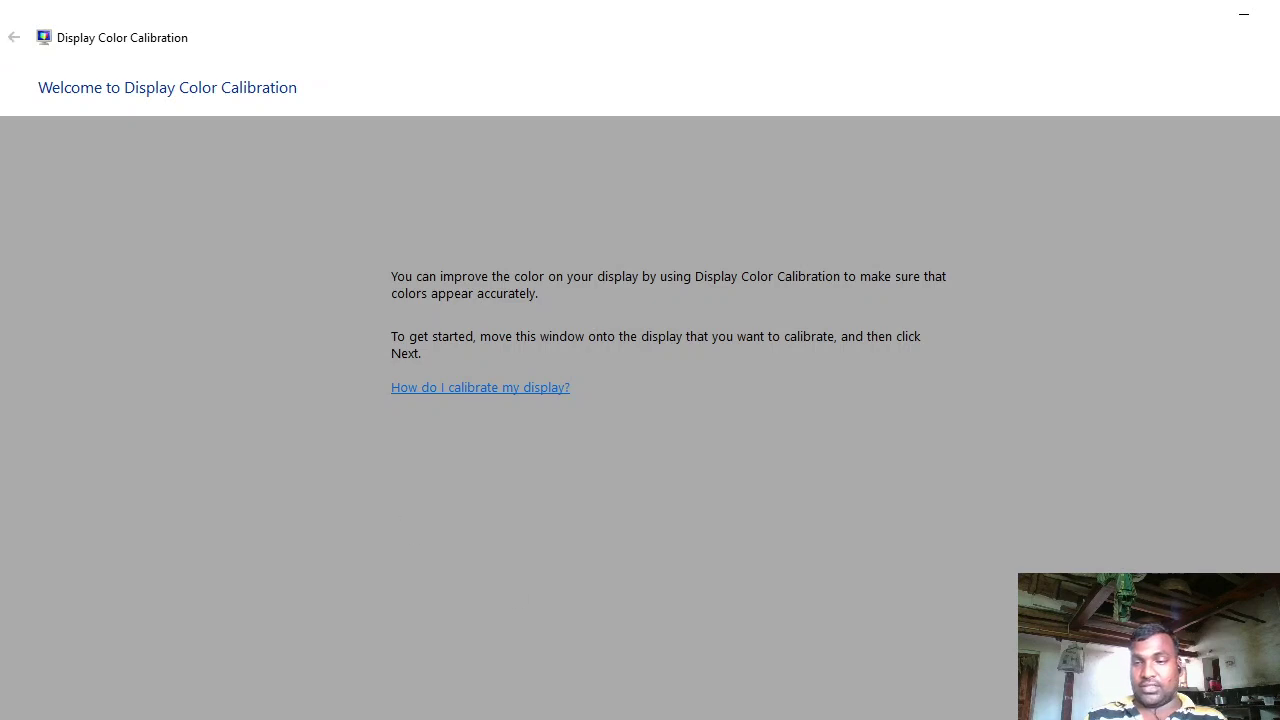
{"action": "key", "text": "Return"}
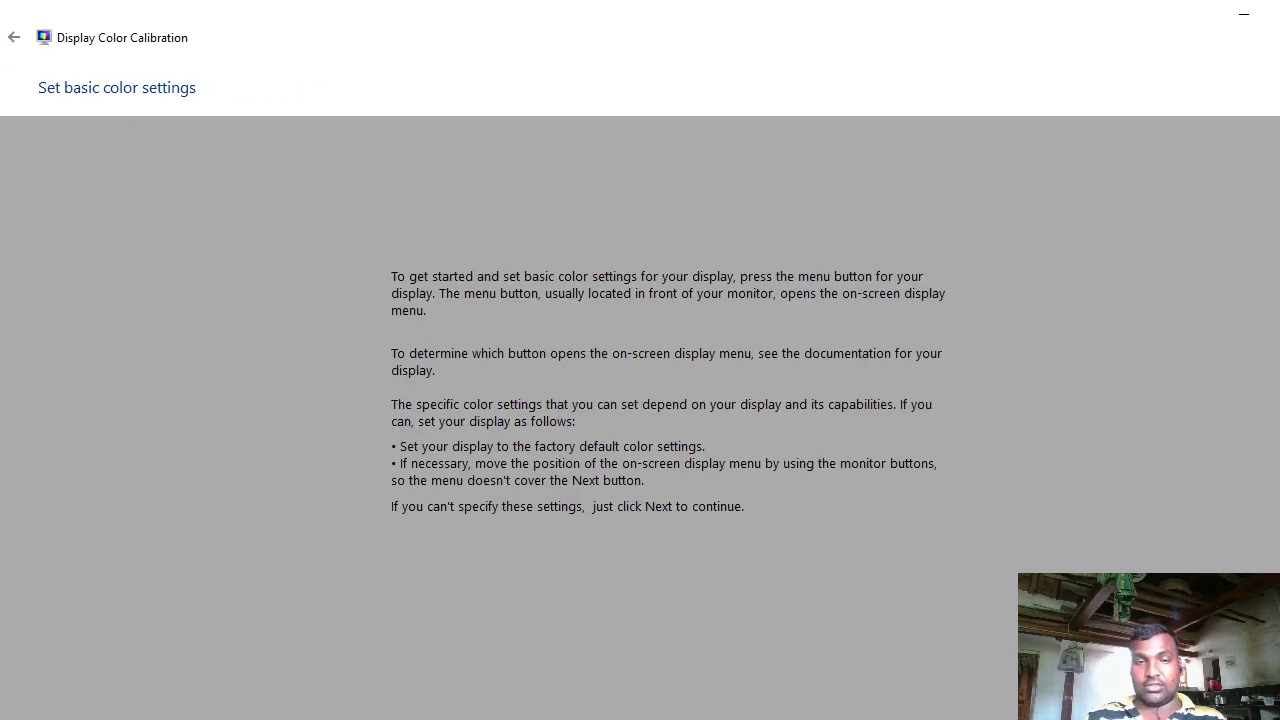
{"action": "key", "text": "Return"}
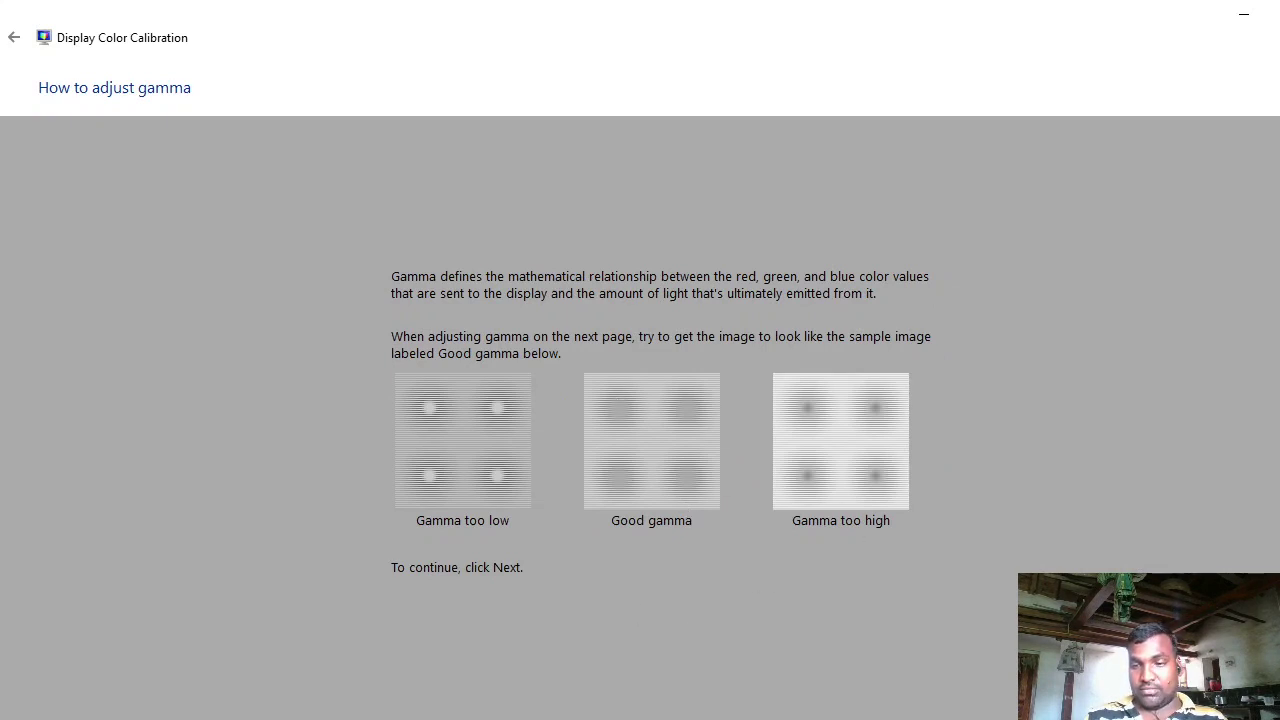
{"action": "key", "text": "Return"}
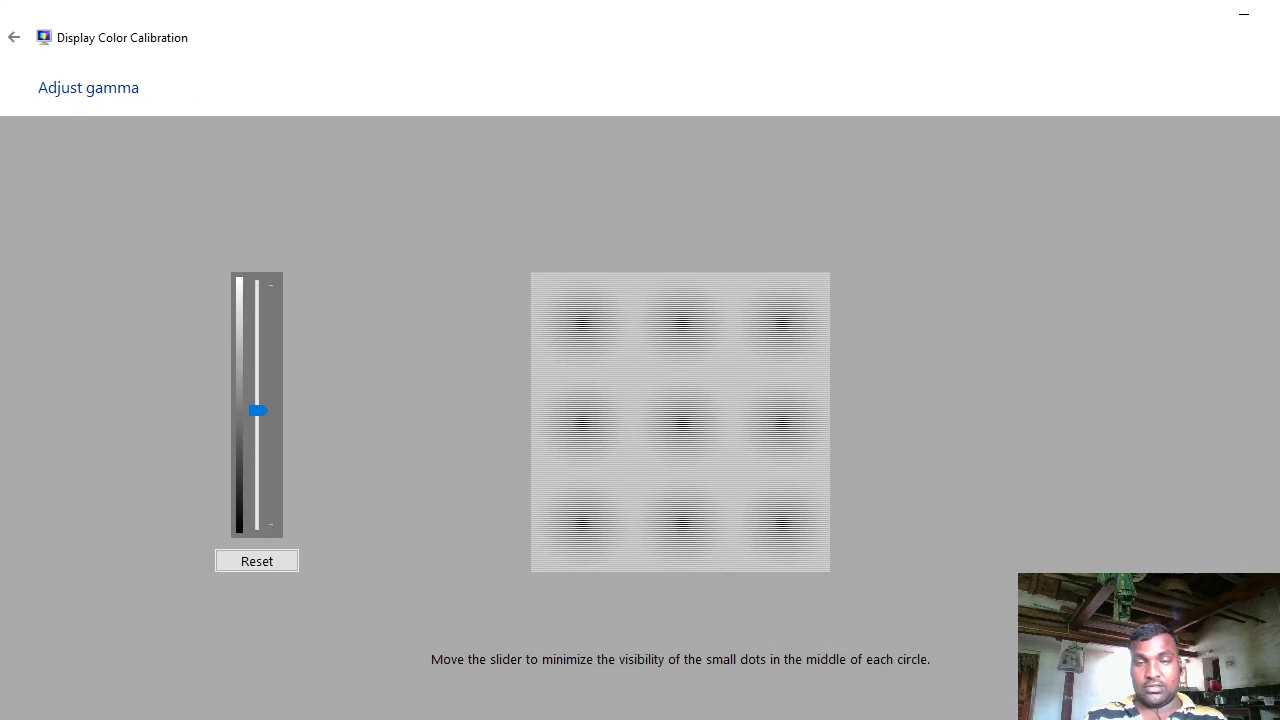
Step: Reset the gamma, set its slider slightly above the middle, and continue the calibration
{"action": "left_click", "coordinate": [250, 568]}
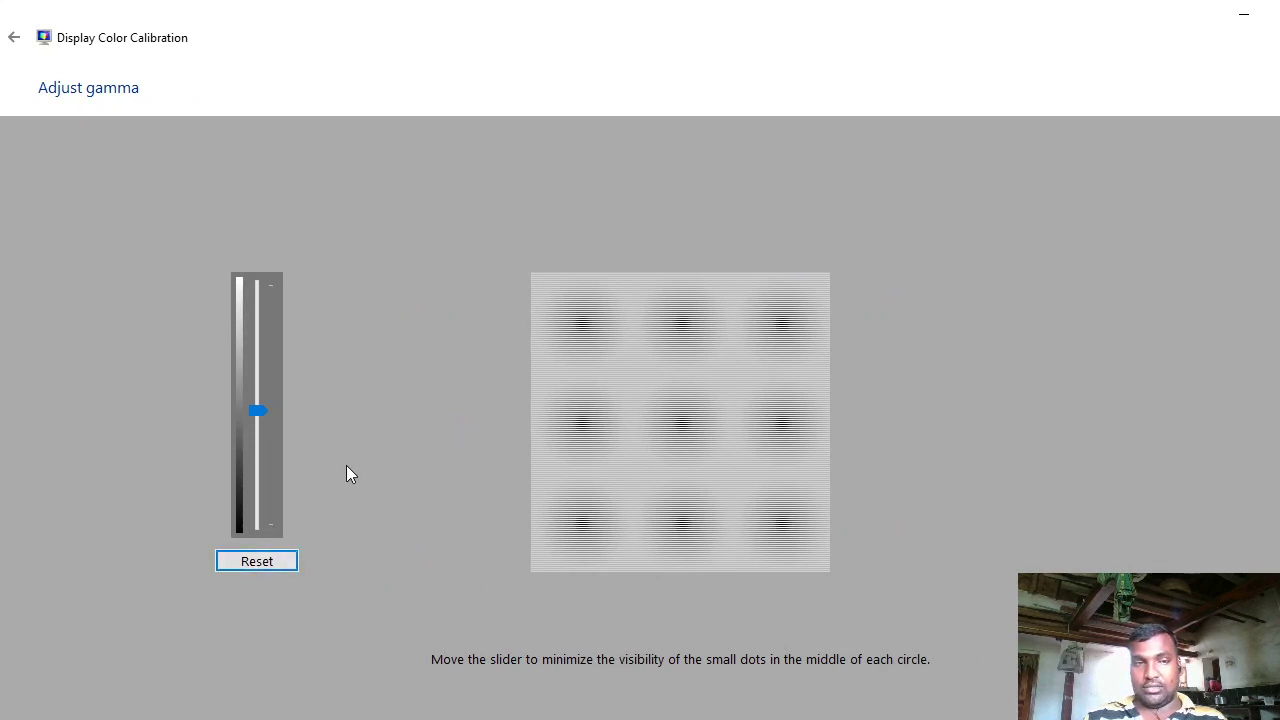
{"action": "left_click_drag", "start_coordinate": [257, 415], "coordinate": [257, 407]}
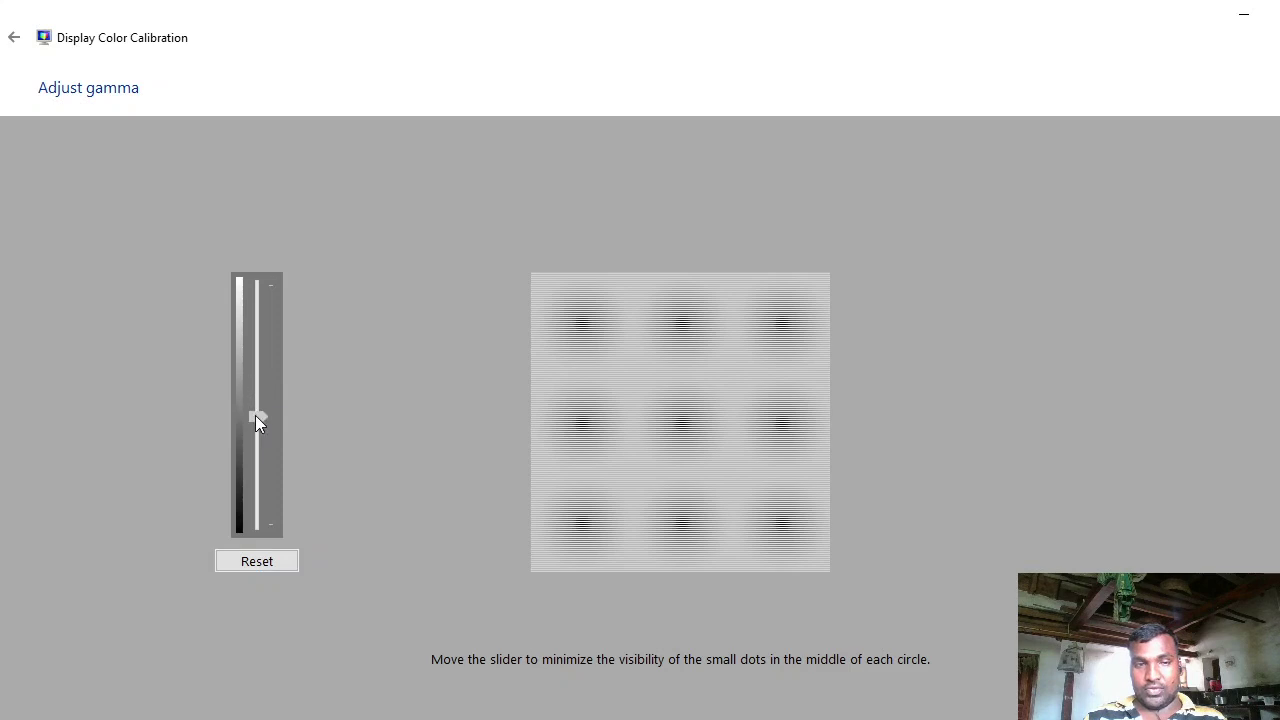
{"action": "left_click_drag", "start_coordinate": [248, 459], "coordinate": [262, 381]}
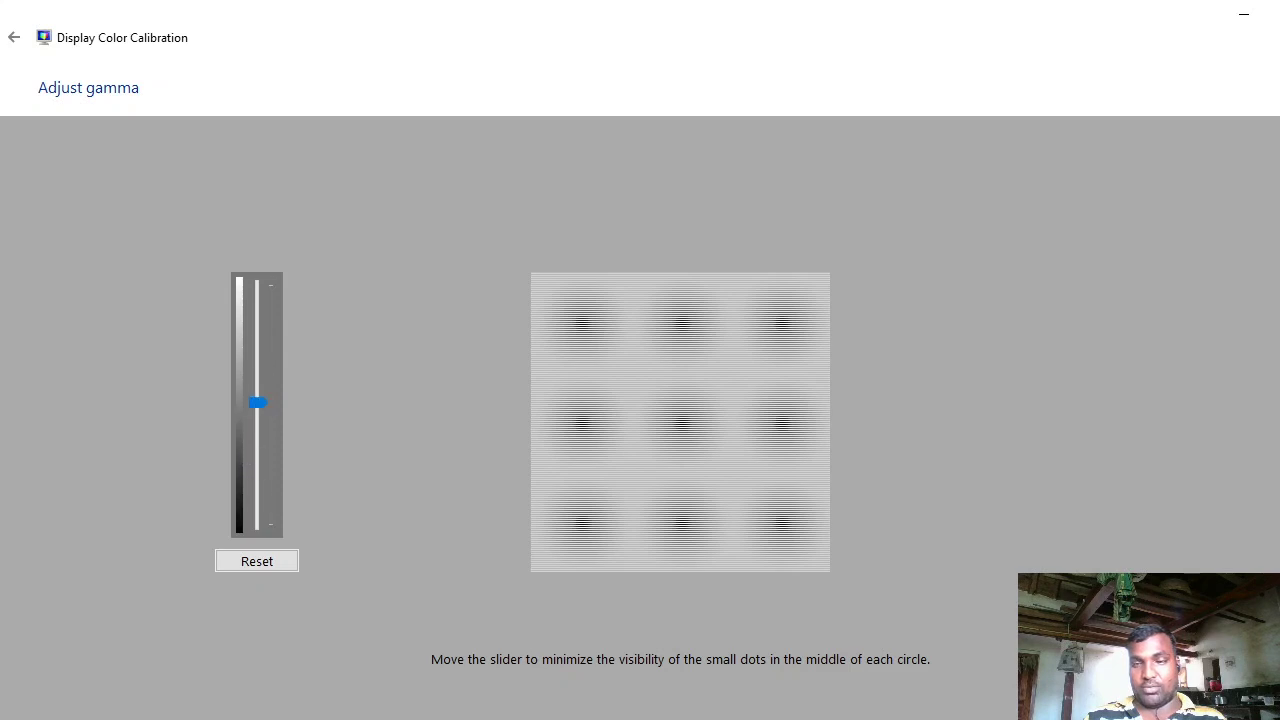
{"action": "key", "text": "Return"}
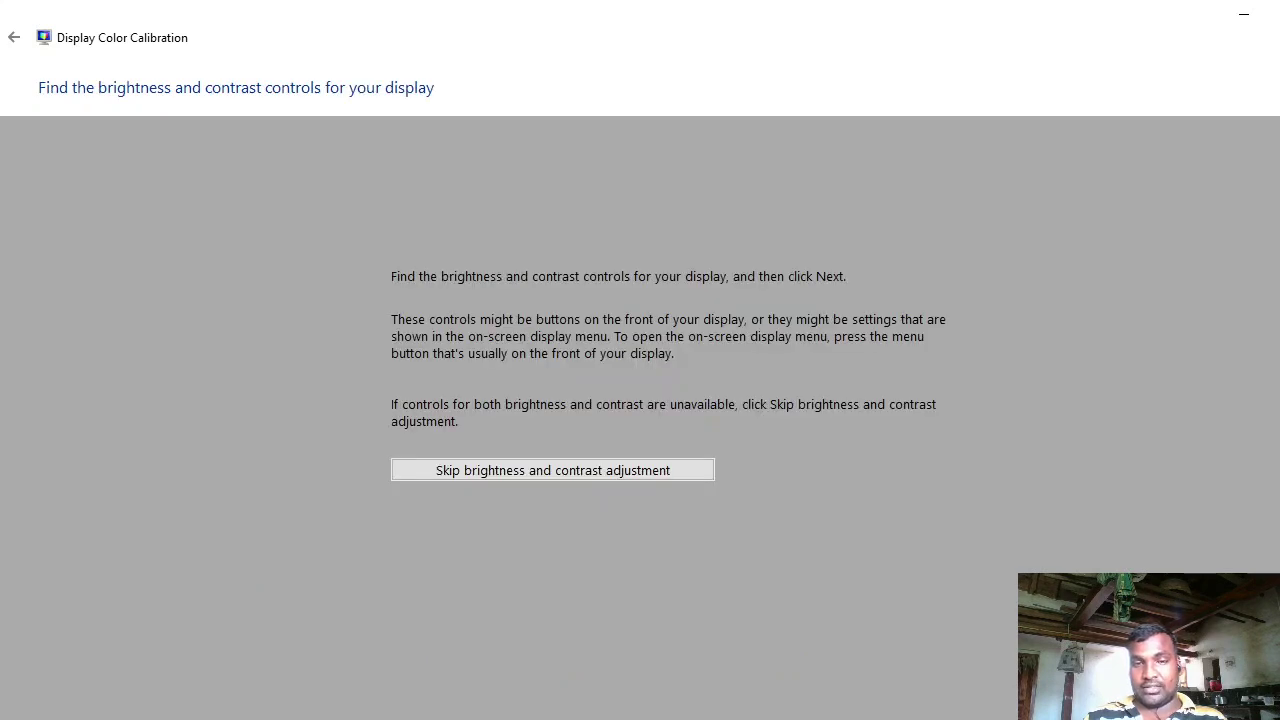
Step: Go through the brightness and contrast pages without changes up to the color balance adjustment
{"action": "key", "text": "Return"}
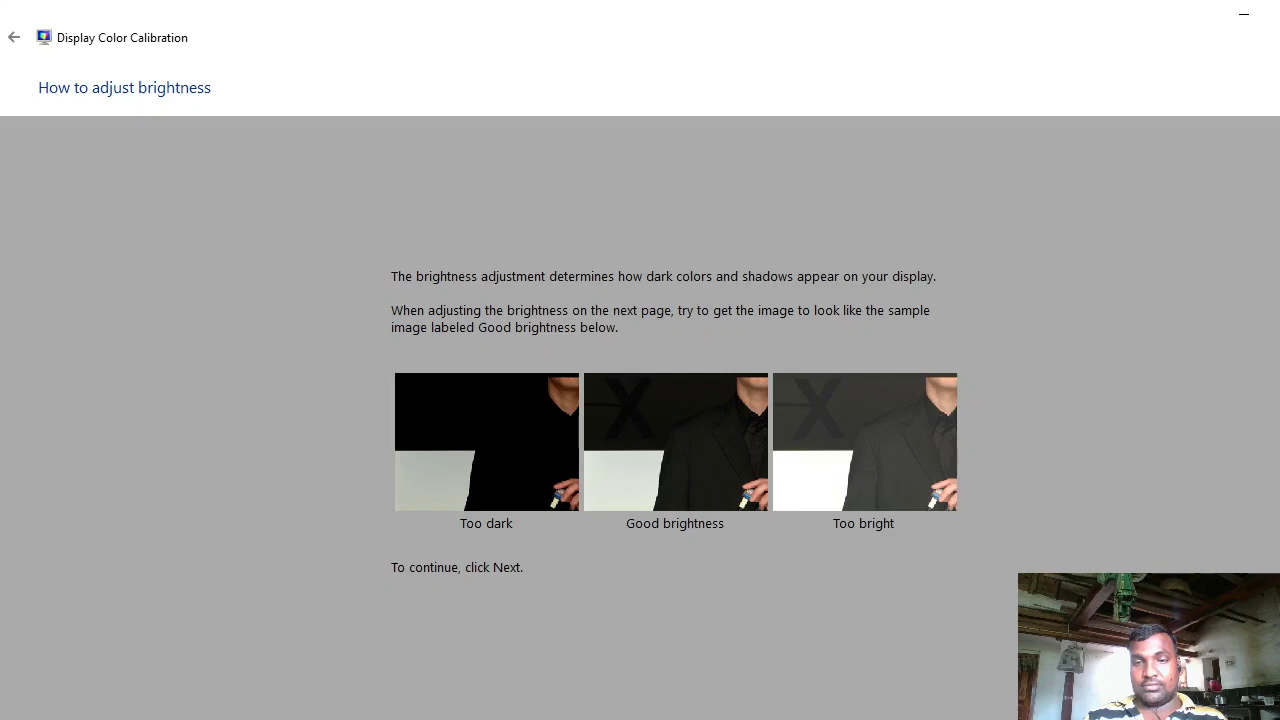
{"action": "key", "text": "Return"}
{"action": "key", "text": "Return"}
{"action": "key", "text": "Return"}
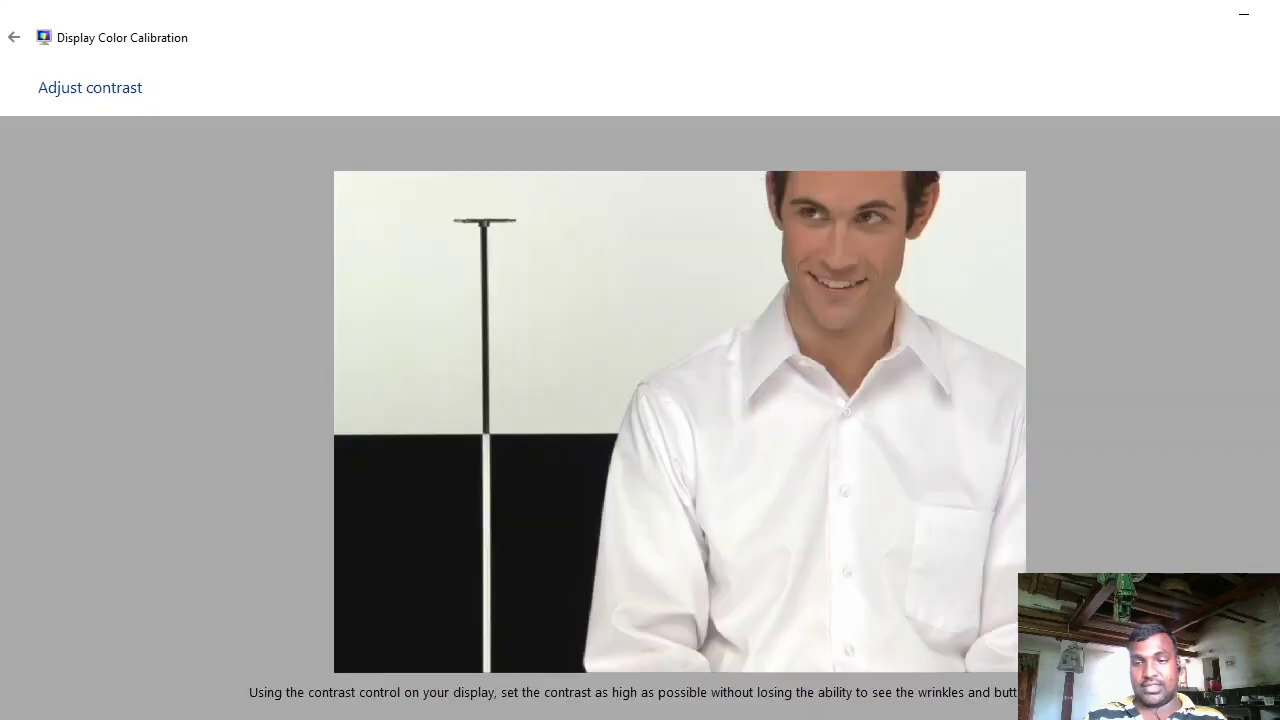
{"action": "key", "text": "Return"}
{"action": "key", "text": "Return"}
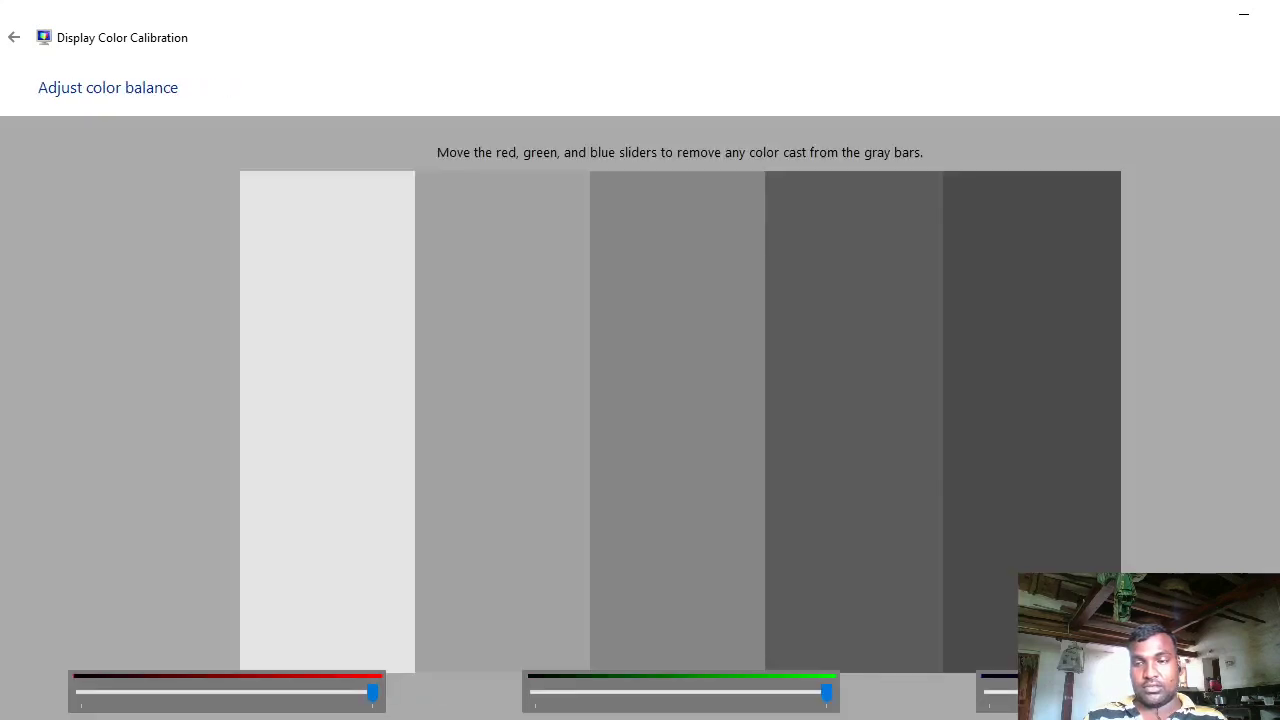
Step: Finish the color calibration at the color balance page and return from the advanced settings to the main display settings
{"action": "key", "text": "Return"}
{"action": "key", "text": "Return"}
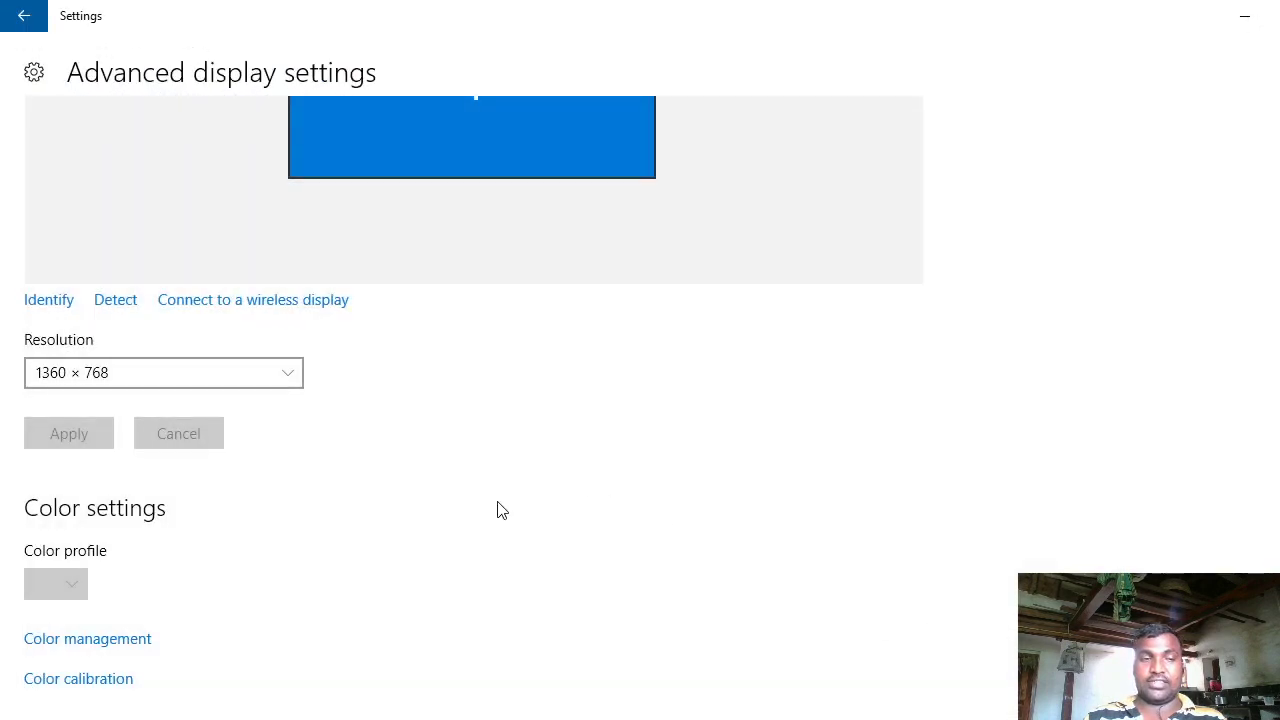
{"action": "scroll", "coordinate": [295, 560], "scroll_direction": "down", "scroll_amount": 3}
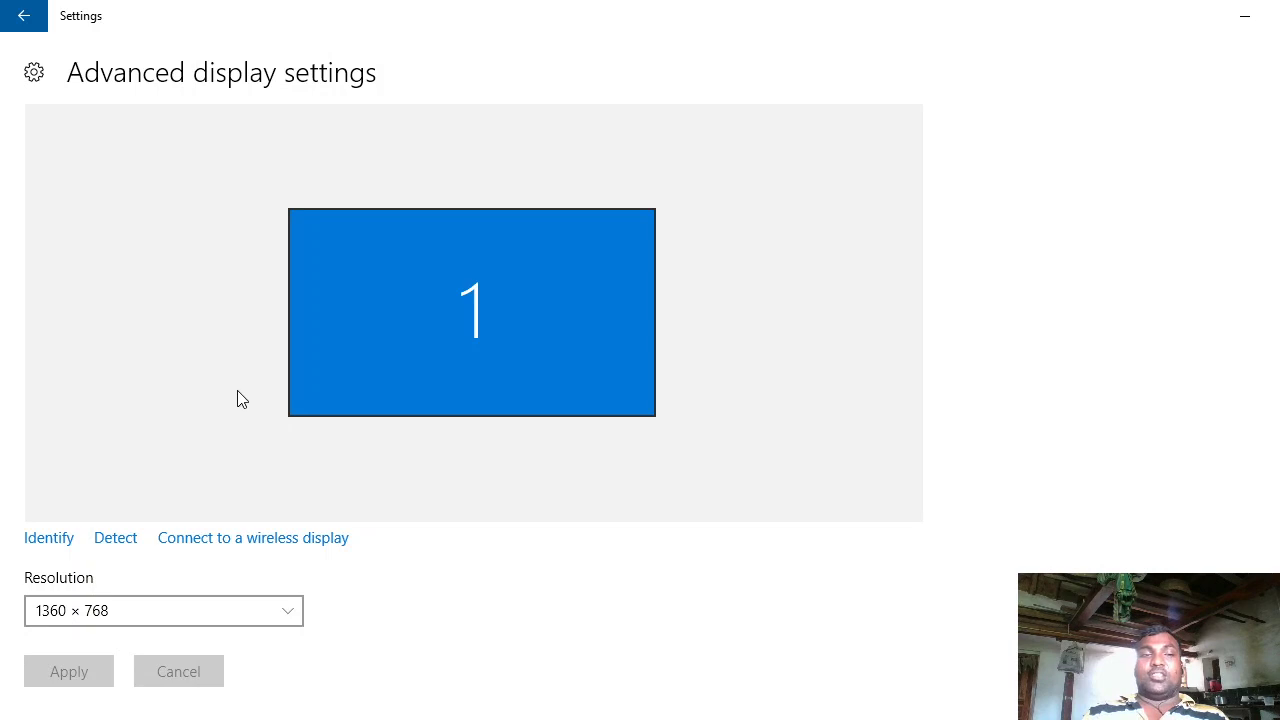
{"action": "scroll", "coordinate": [238, 396], "scroll_direction": "down", "scroll_amount": 1}
{"action": "scroll", "coordinate": [238, 403], "scroll_direction": "down", "scroll_amount": 1}
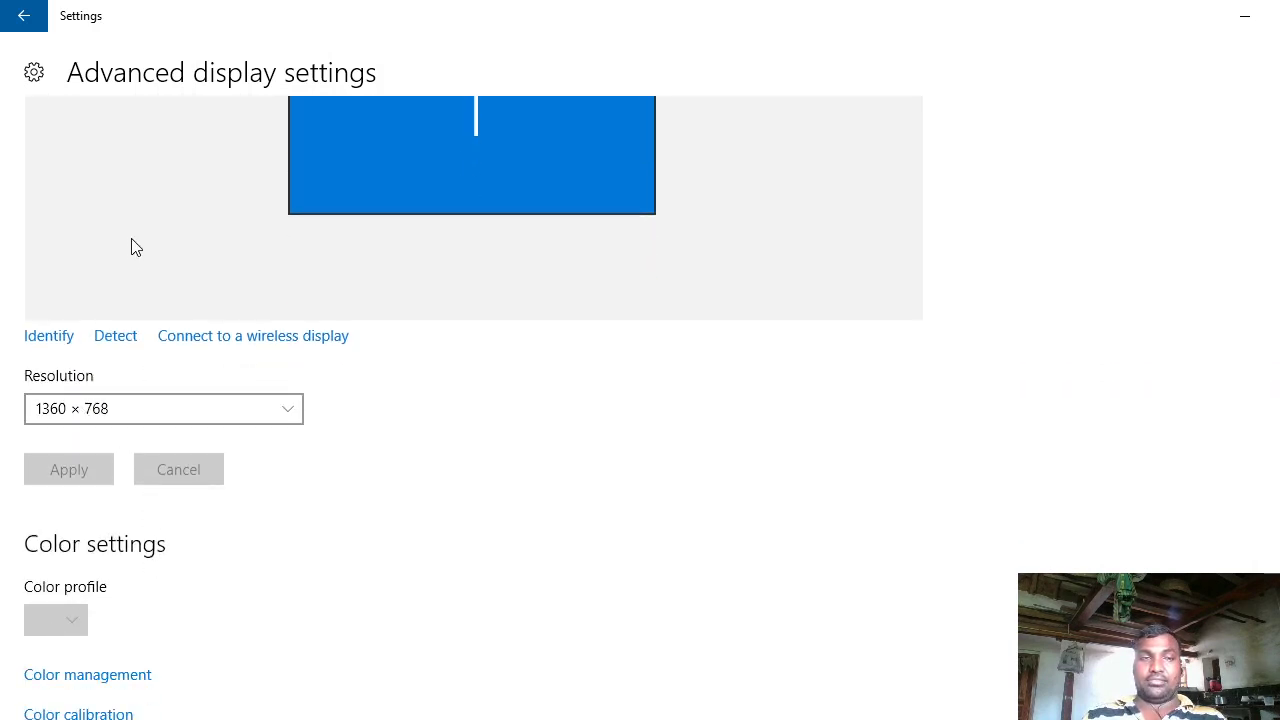
{"action": "scroll", "coordinate": [130, 240], "scroll_direction": "up", "scroll_amount": 3}
{"action": "left_click", "coordinate": [26, 16]}
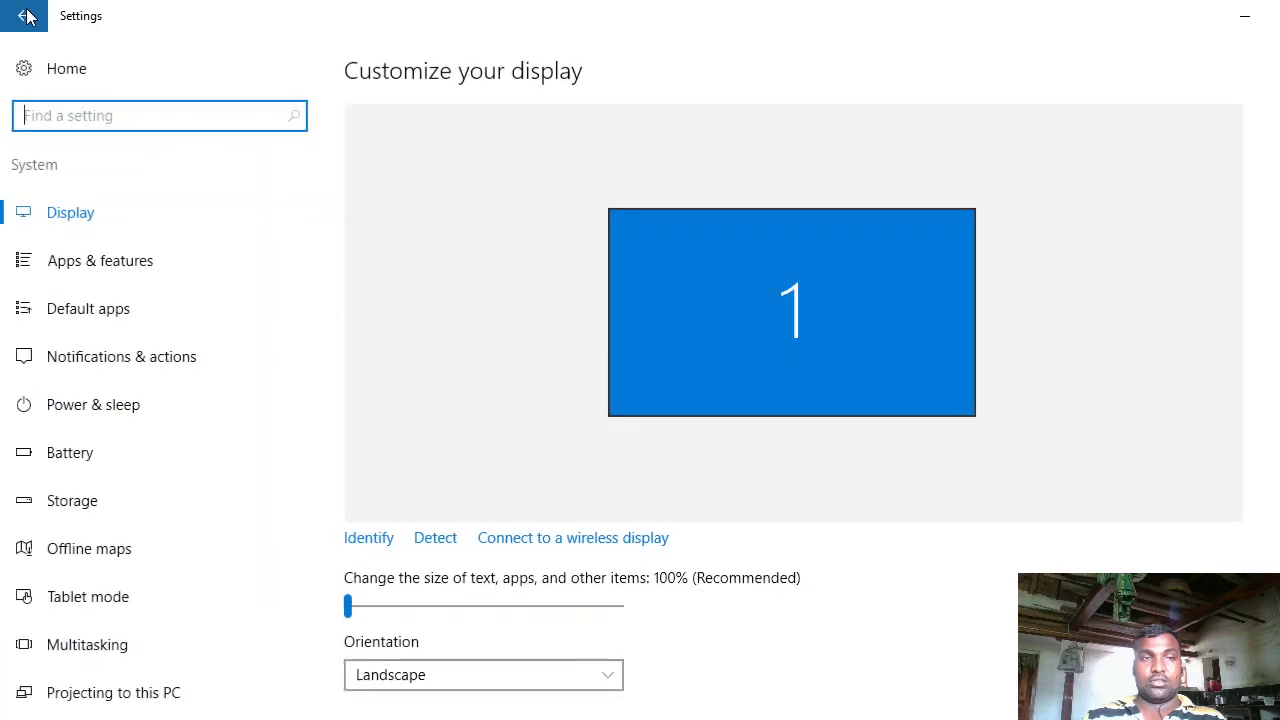
Step: Look through the display orientation options, try Portrait in the preview, and set the orientation back to Landscape
{"action": "scroll", "coordinate": [420, 690], "scroll_direction": "down", "scroll_amount": 2}
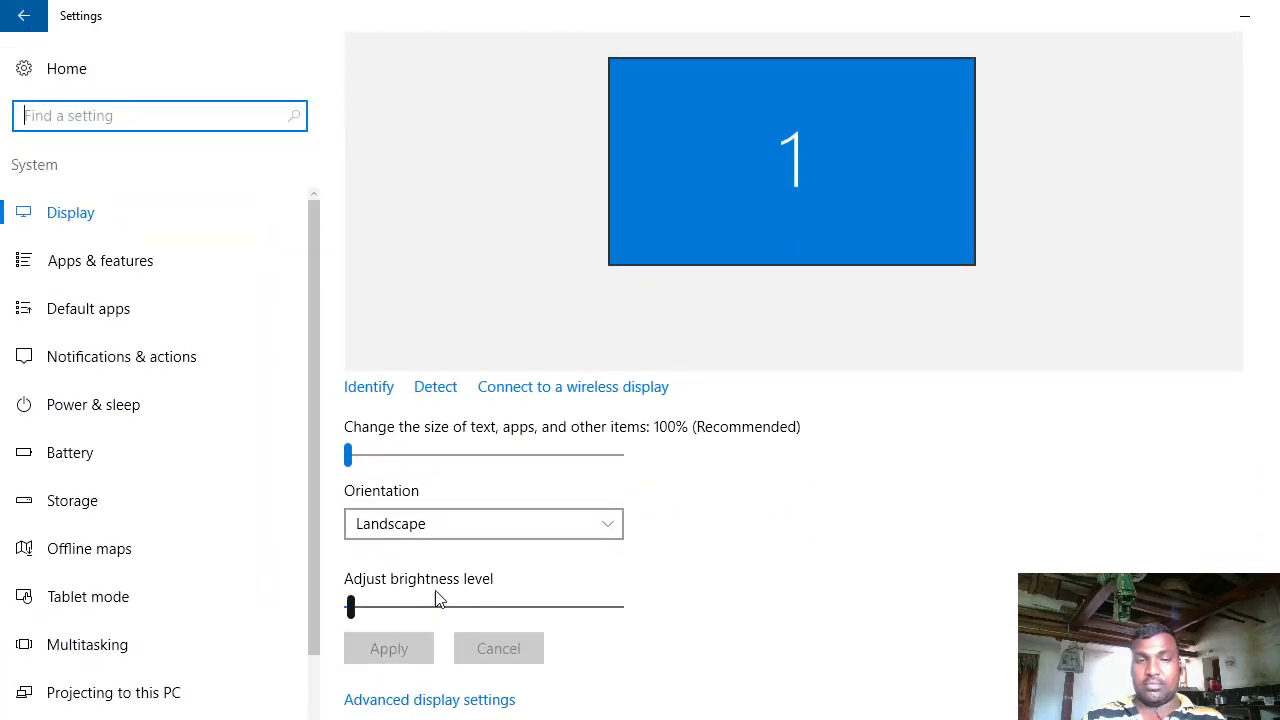
{"action": "left_click", "coordinate": [444, 530]}
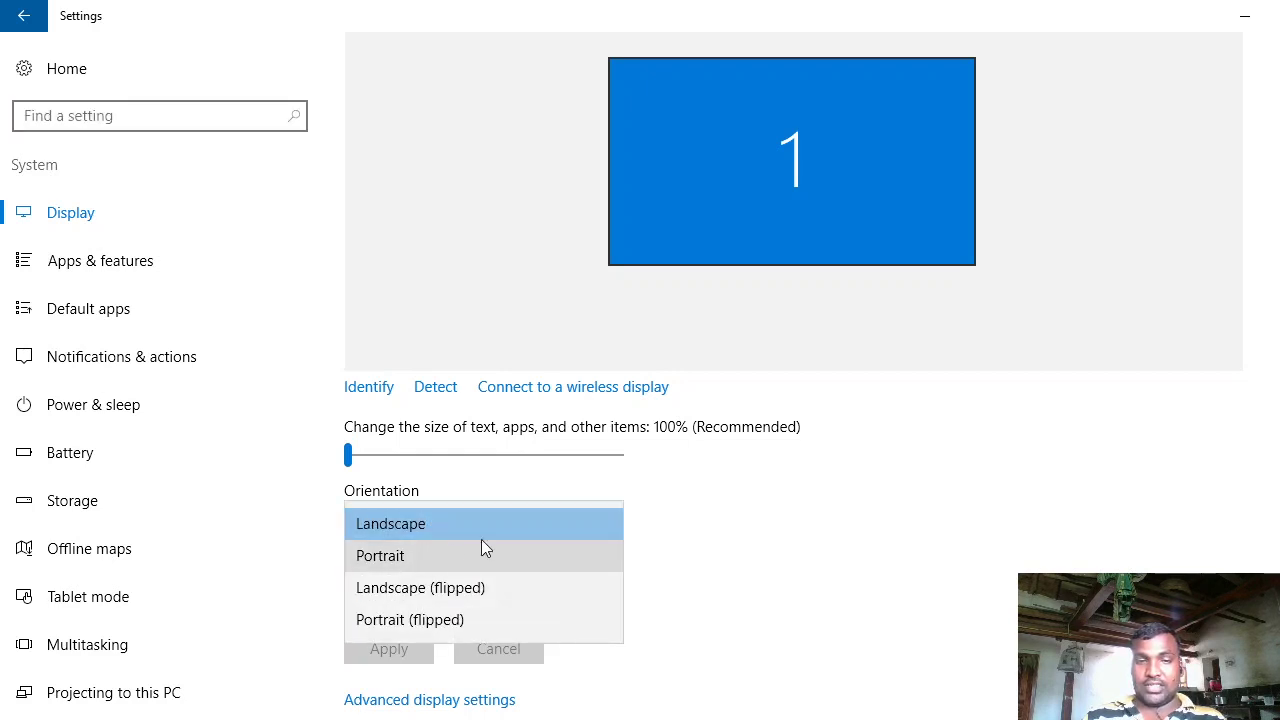
{"action": "left_click", "coordinate": [805, 554]}
{"action": "left_click", "coordinate": [406, 524]}
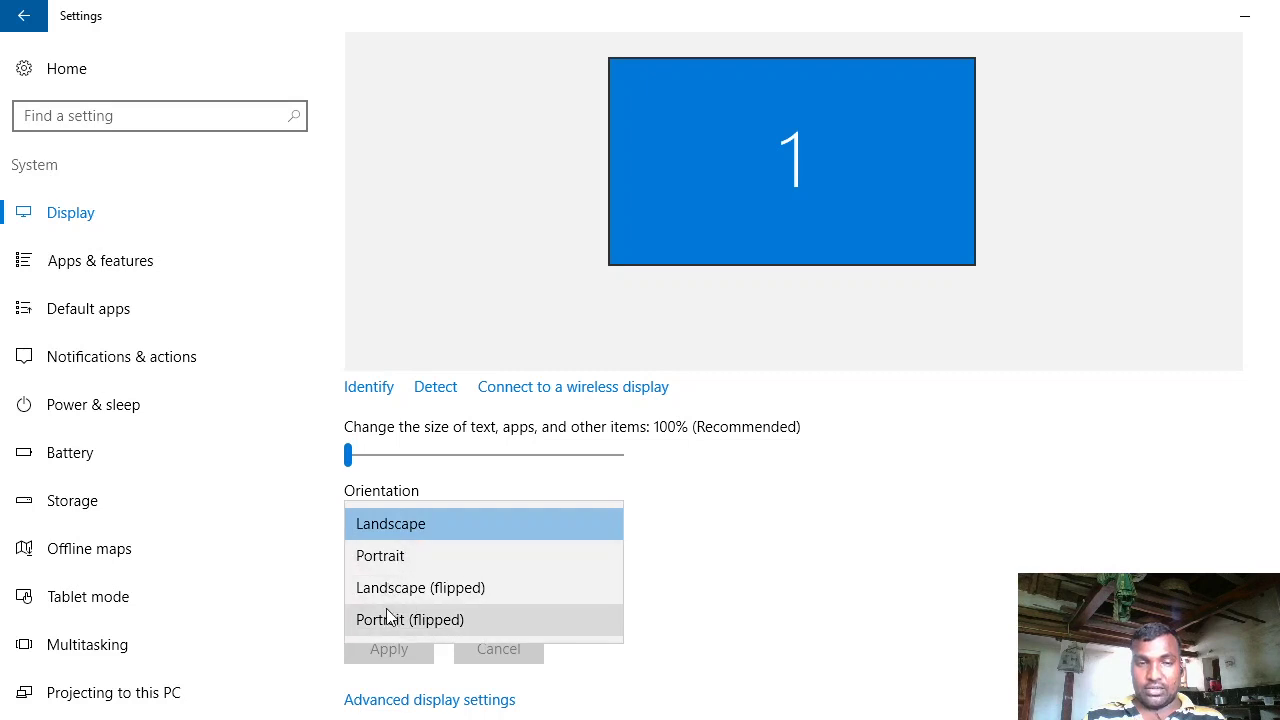
{"action": "left_click", "coordinate": [390, 557]}
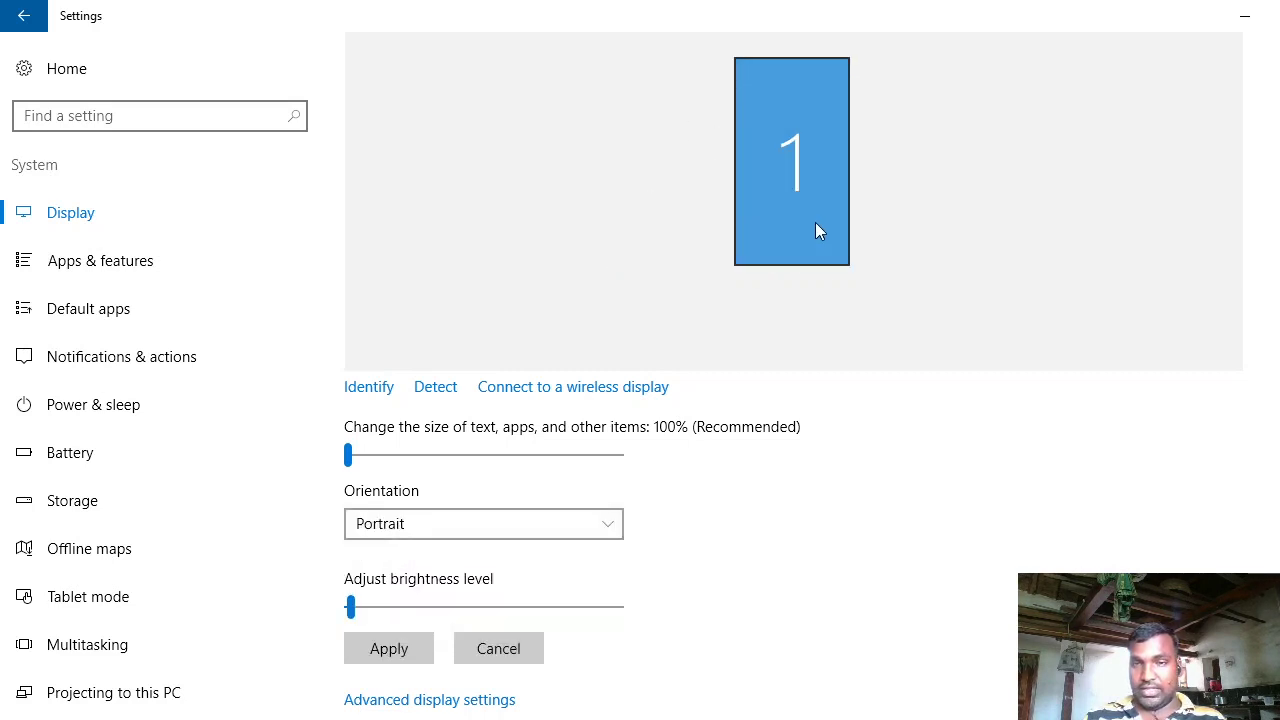
{"action": "left_click", "coordinate": [378, 526]}
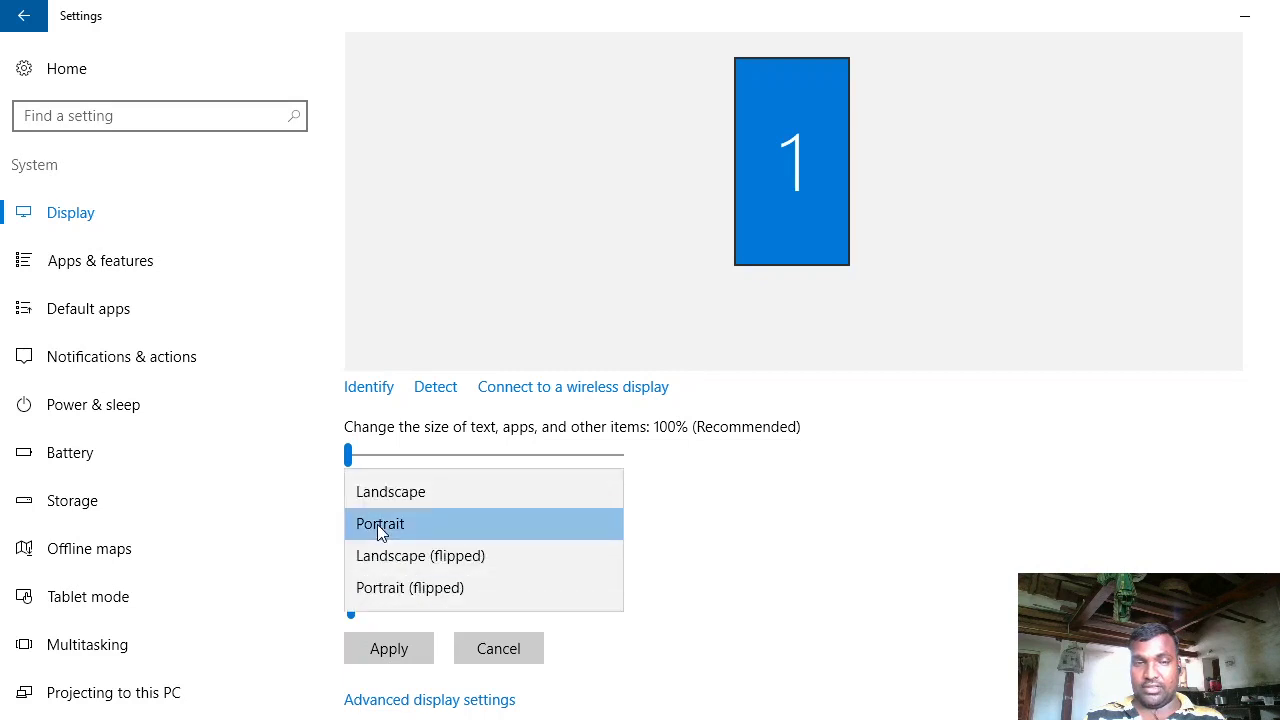
{"action": "left_click", "coordinate": [388, 492]}
Step: Try the Landscape (flipped) orientation in the preview and return the selection to Landscape without applying it
{"action": "left_click", "coordinate": [452, 533]}
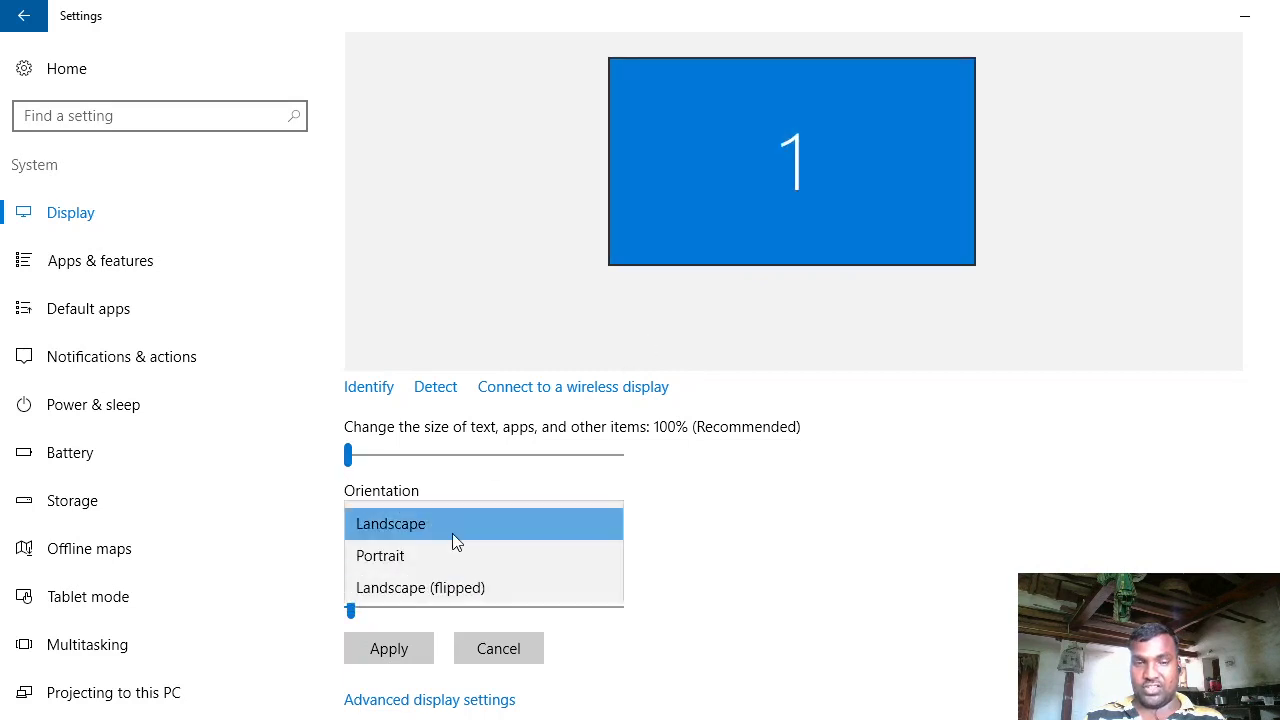
{"action": "left_click", "coordinate": [424, 595]}
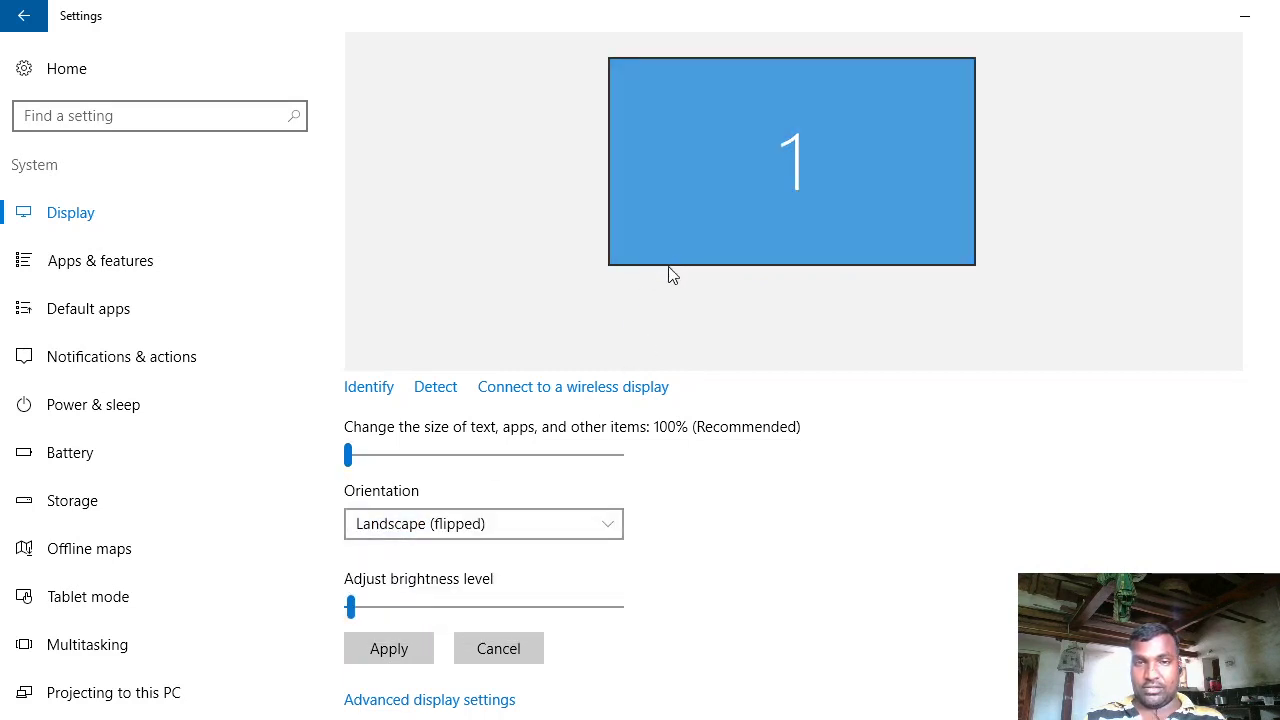
{"action": "left_click", "coordinate": [509, 534]}
{"action": "left_click", "coordinate": [418, 468]}
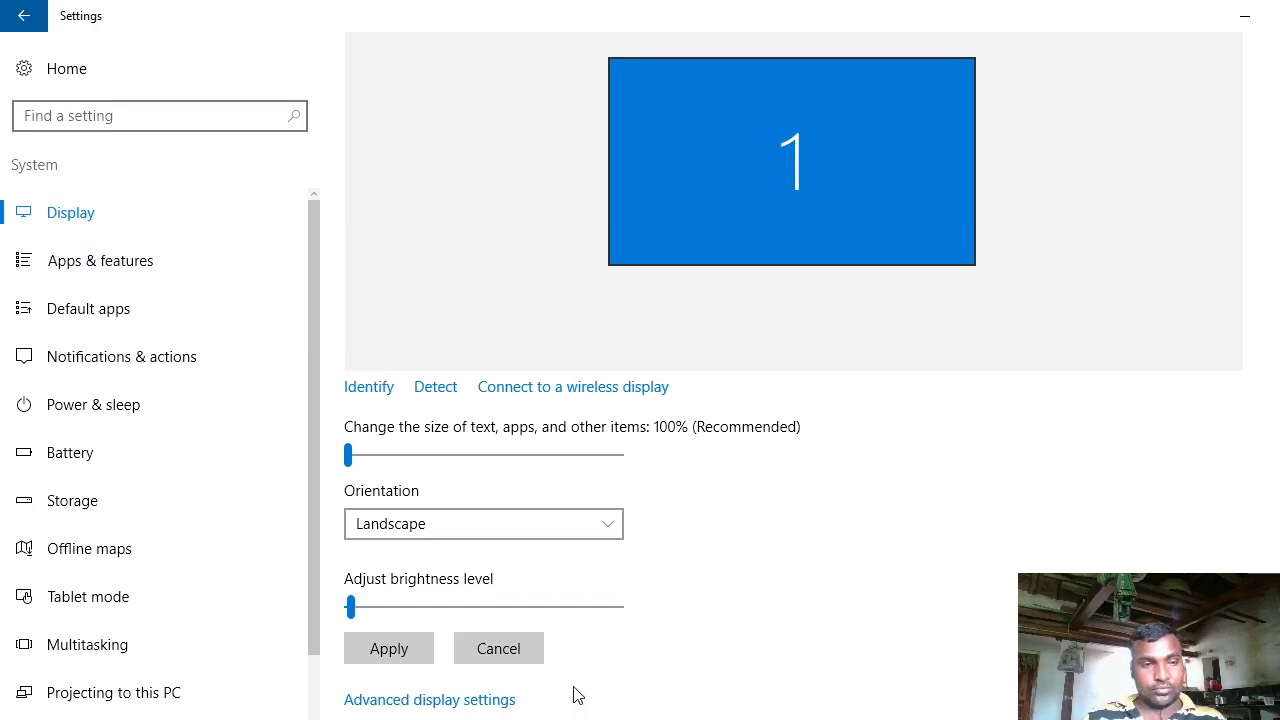
Step: Open the Personalization background settings and look through the available background types
{"action": "scroll", "coordinate": [575, 695], "scroll_direction": "up", "scroll_amount": 2}
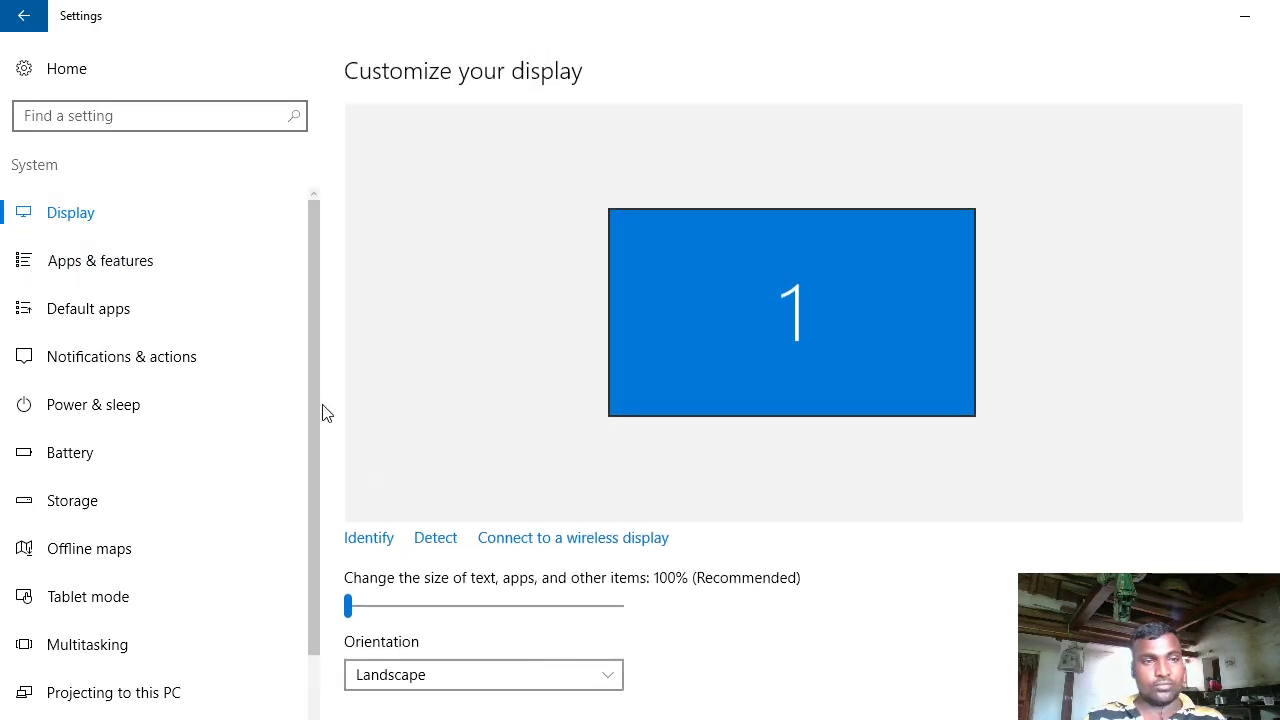
{"action": "left_click", "coordinate": [24, 68]}
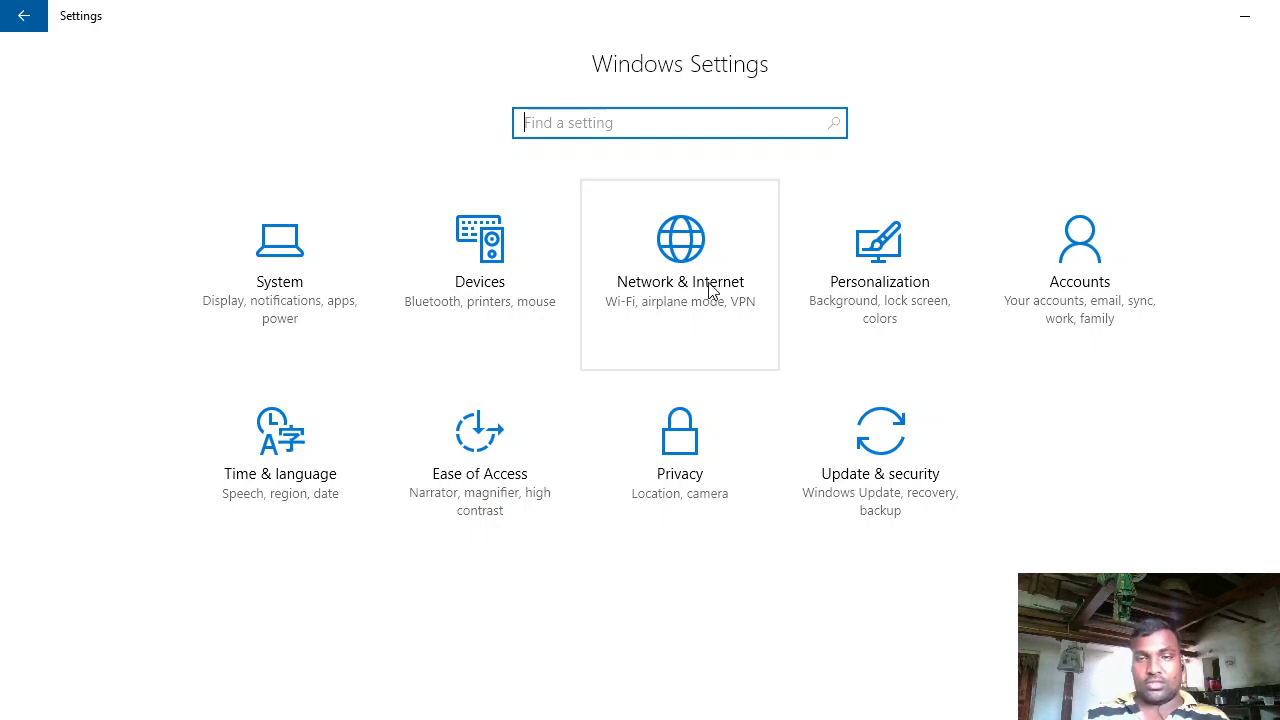
{"action": "left_click", "coordinate": [909, 299]}
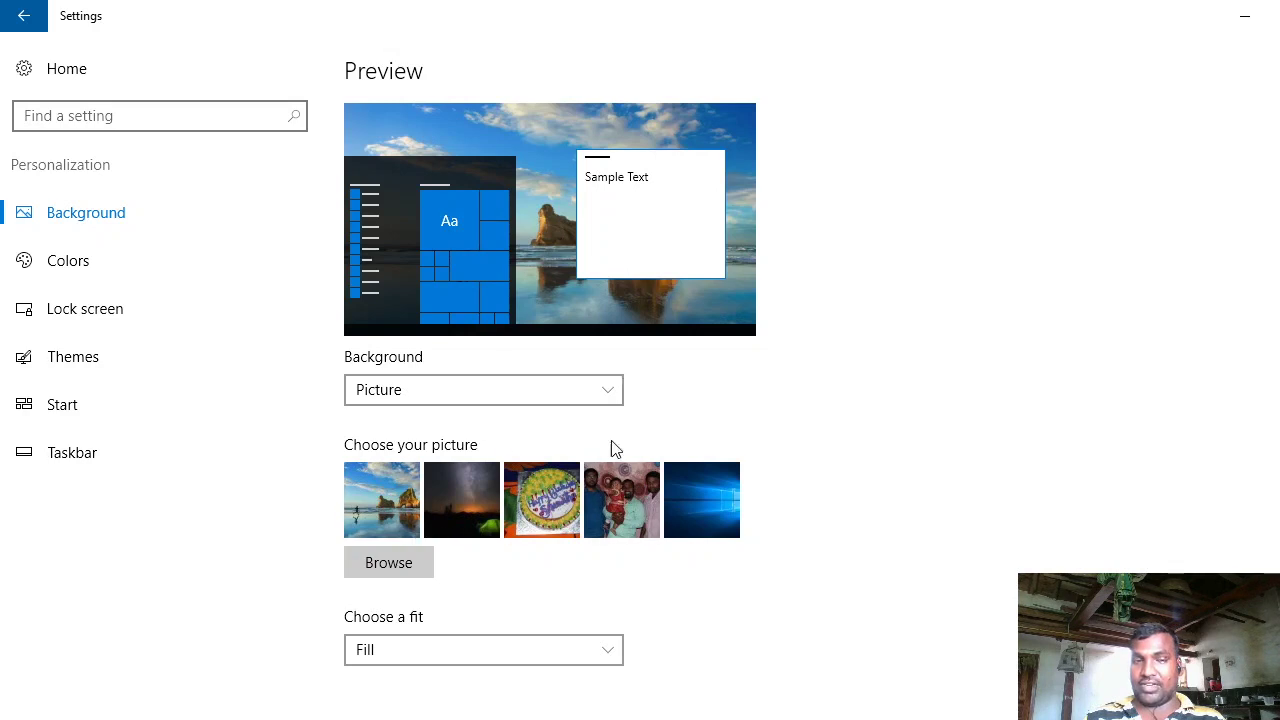
{"action": "left_click", "coordinate": [608, 398]}
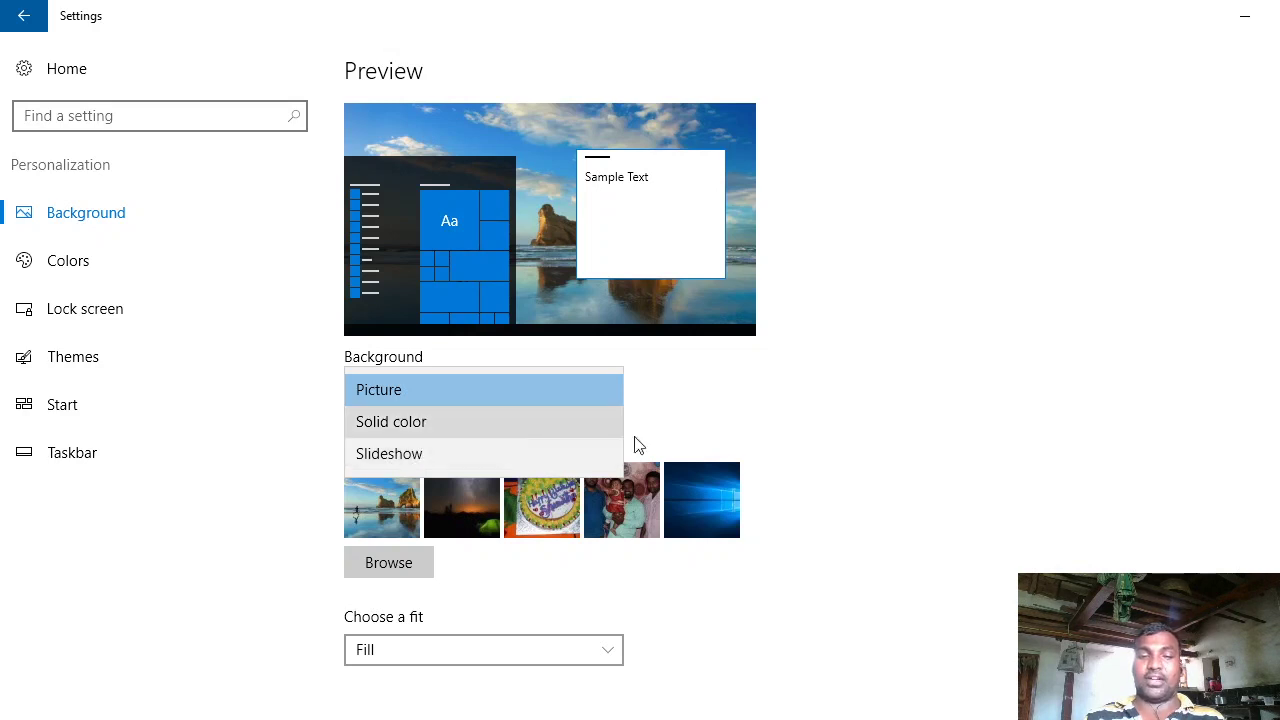
{"action": "left_click", "coordinate": [1138, 496]}
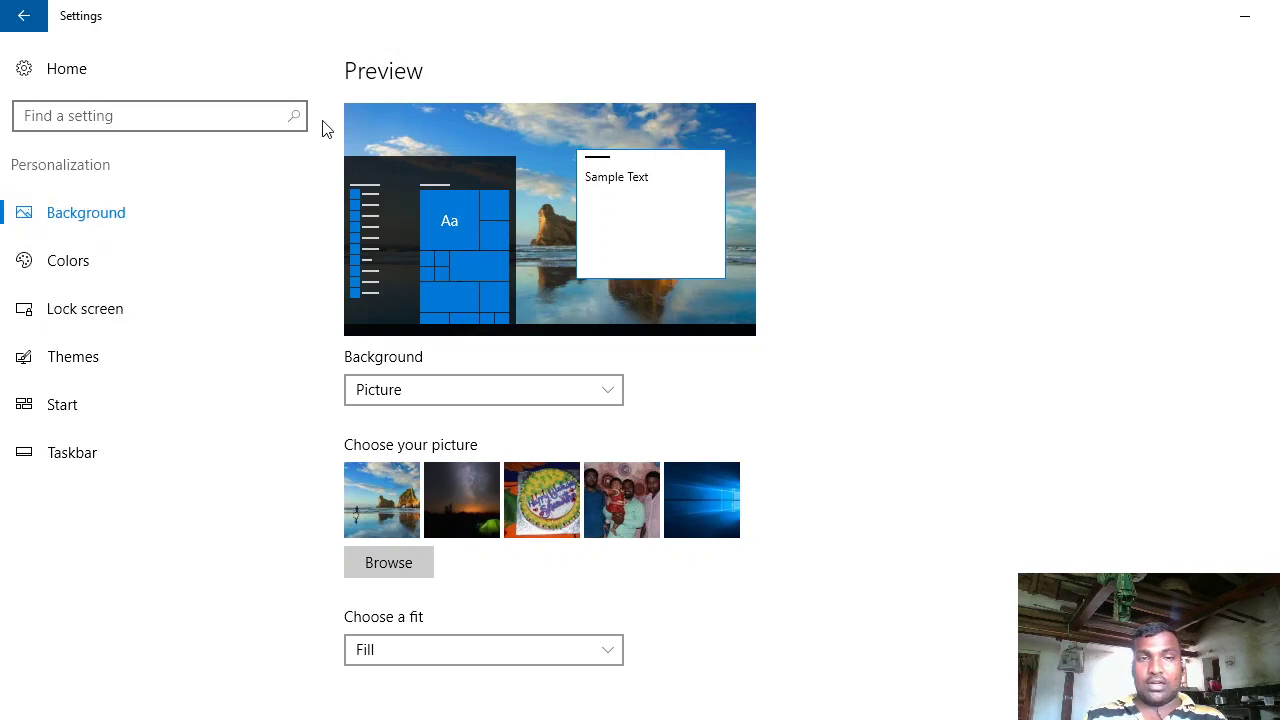
Step: Open the screen timeout settings from the lock screen settings, check the plugged-in sleep time, and return to the lock screen settings
{"action": "left_click", "coordinate": [104, 309]}
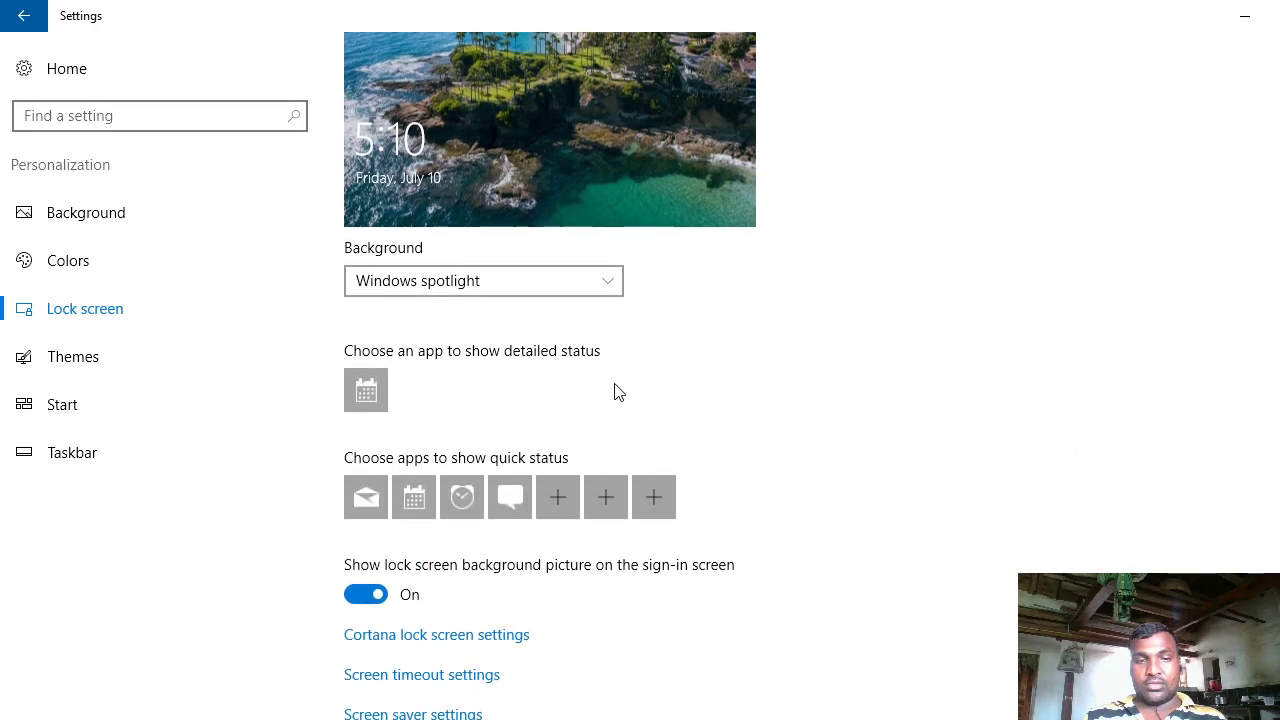
{"action": "left_click", "coordinate": [455, 686]}
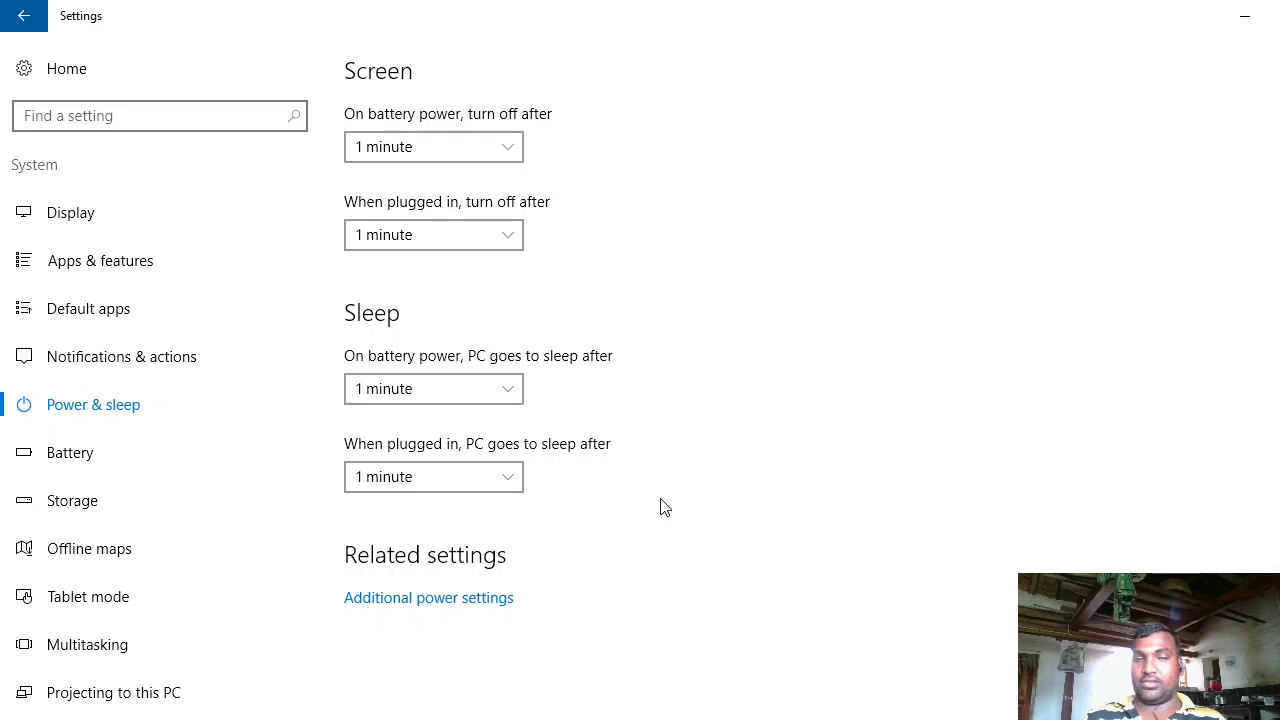
{"action": "left_click", "coordinate": [479, 483]}
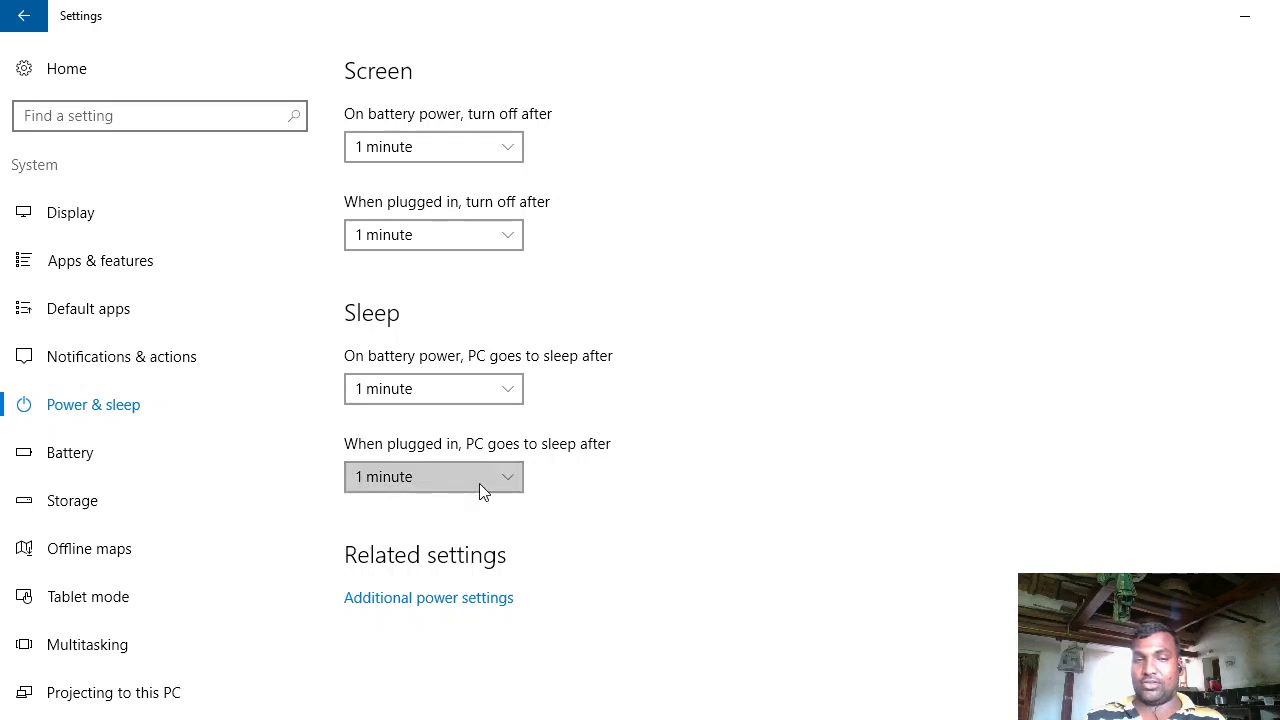
{"action": "left_click", "coordinate": [743, 470]}
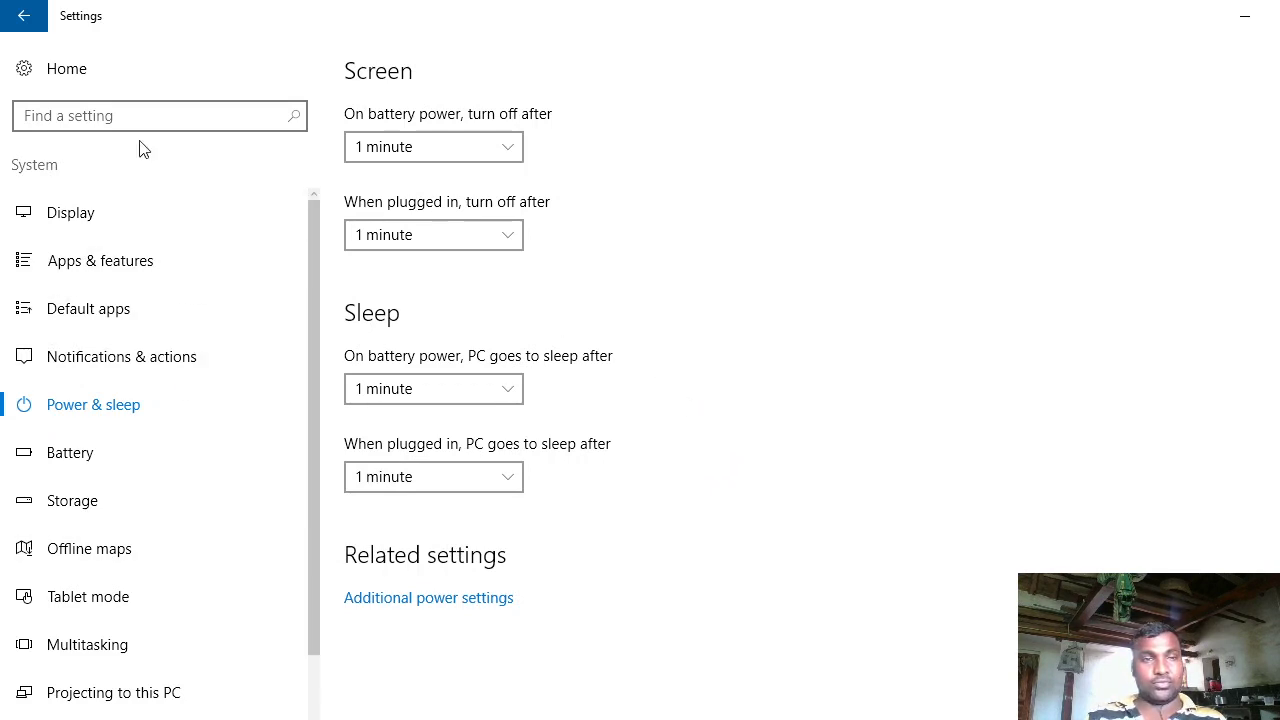
{"action": "left_click", "coordinate": [26, 18]}
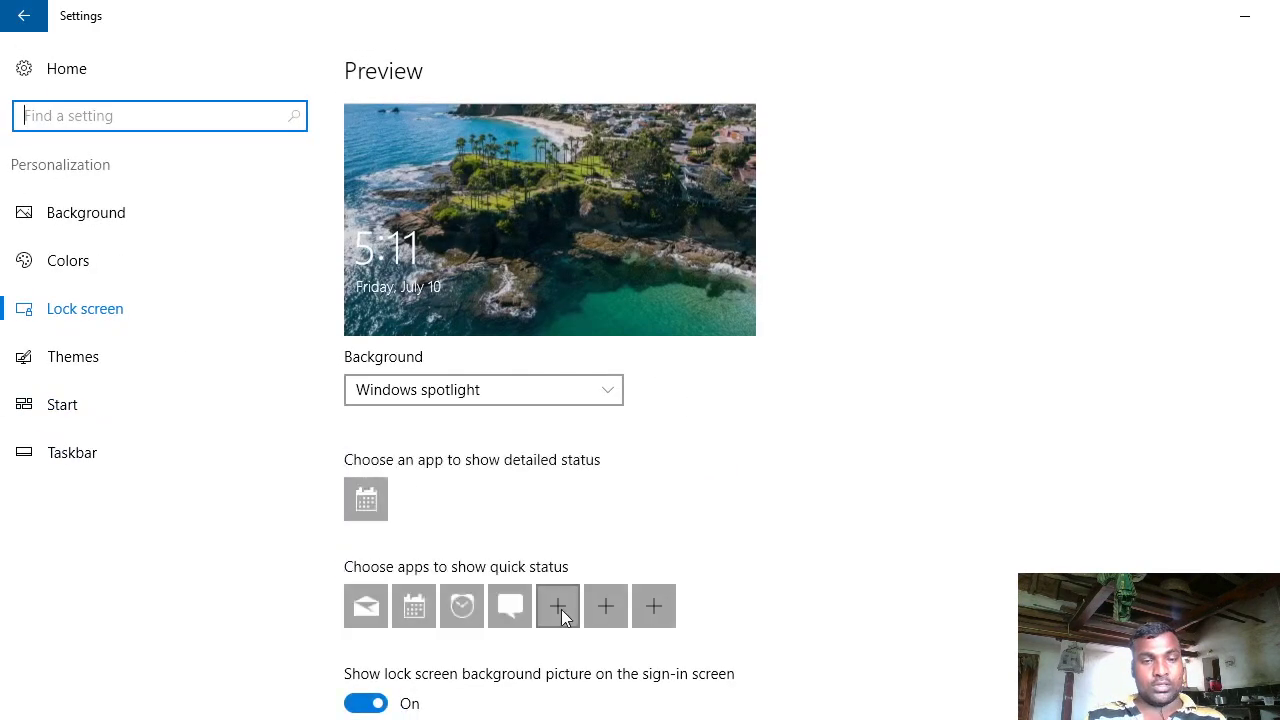
Step: Open the screen saver settings from the lock screen page and move the dialog toward the middle of the screen
{"action": "left_click", "coordinate": [86, 320]}
{"action": "scroll", "coordinate": [891, 591], "scroll_direction": "down", "scroll_amount": 2}
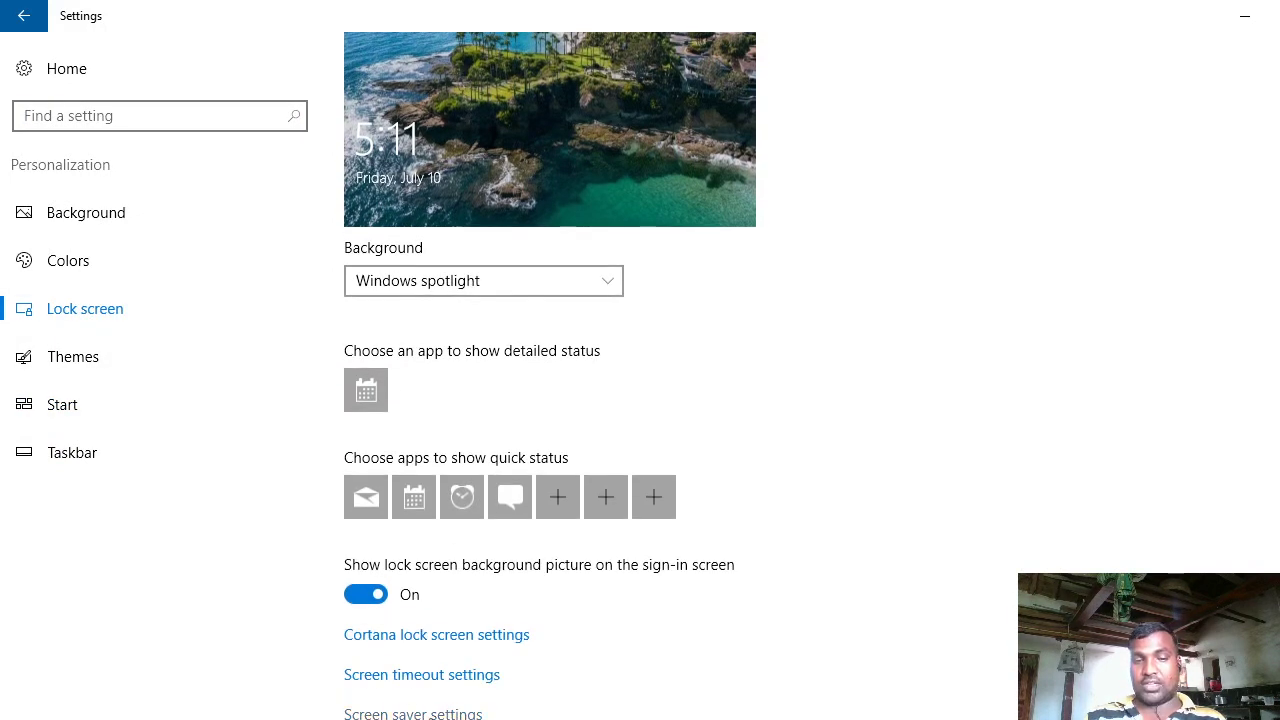
{"action": "left_click", "coordinate": [443, 714]}
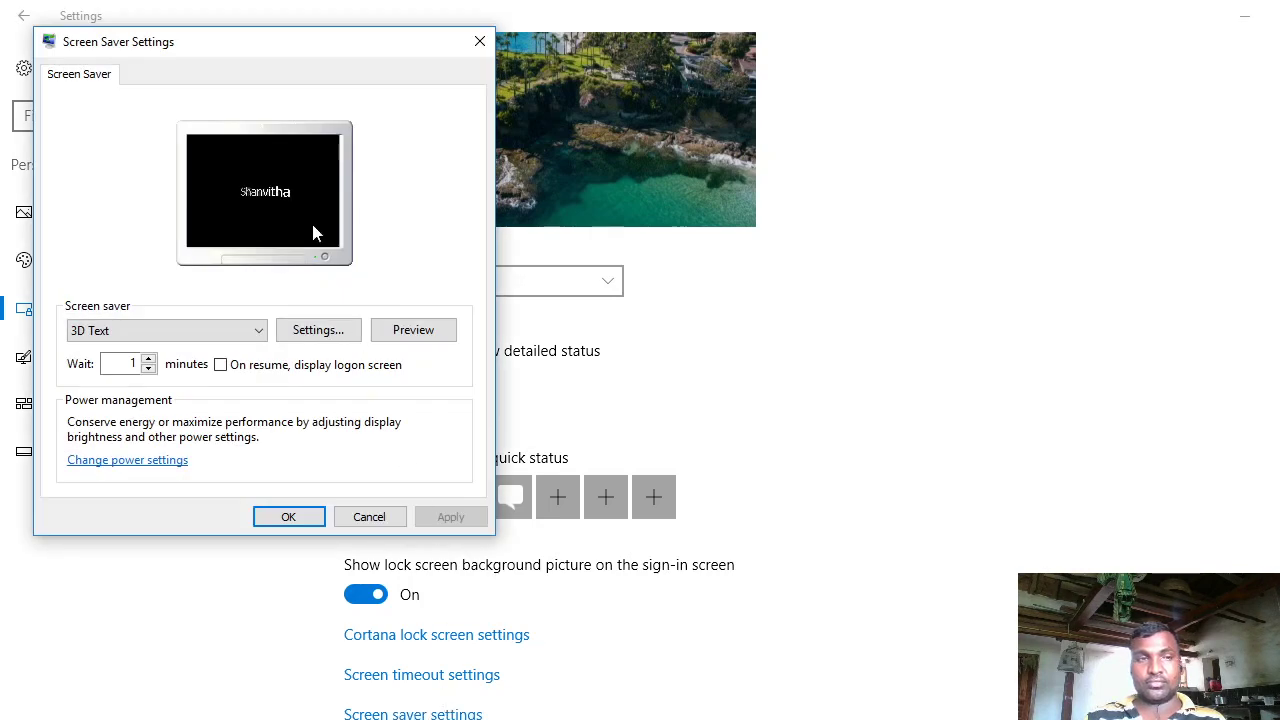
{"action": "left_click_drag", "start_coordinate": [225, 55], "coordinate": [495, 40]}
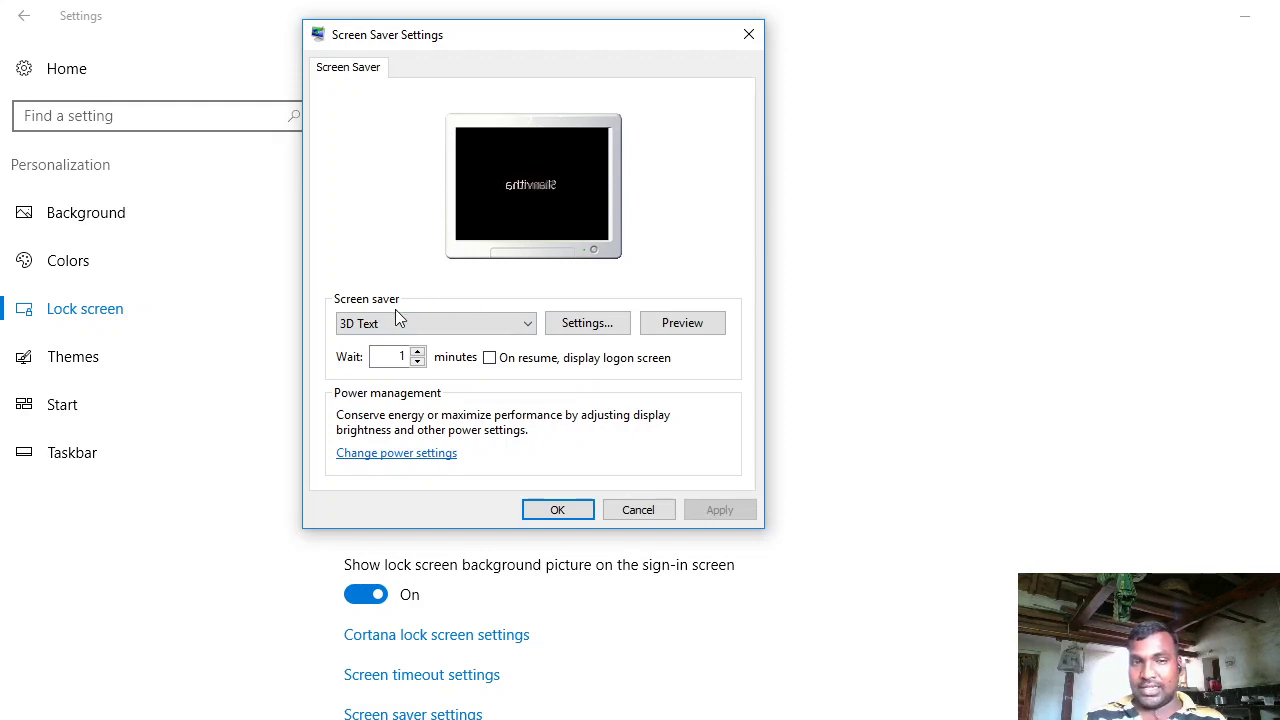
Step: Try (None) as the screen saver and reselect 3D Text
{"action": "left_click", "coordinate": [527, 323]}
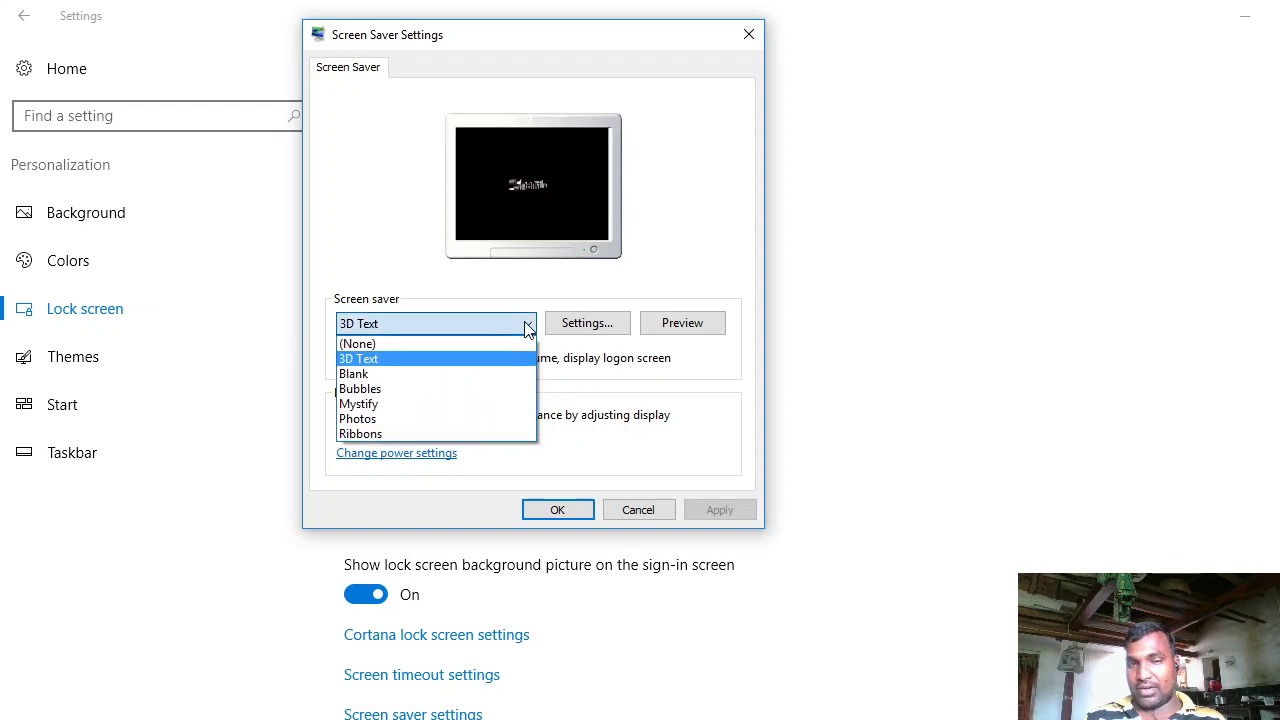
{"action": "left_click", "coordinate": [390, 344]}
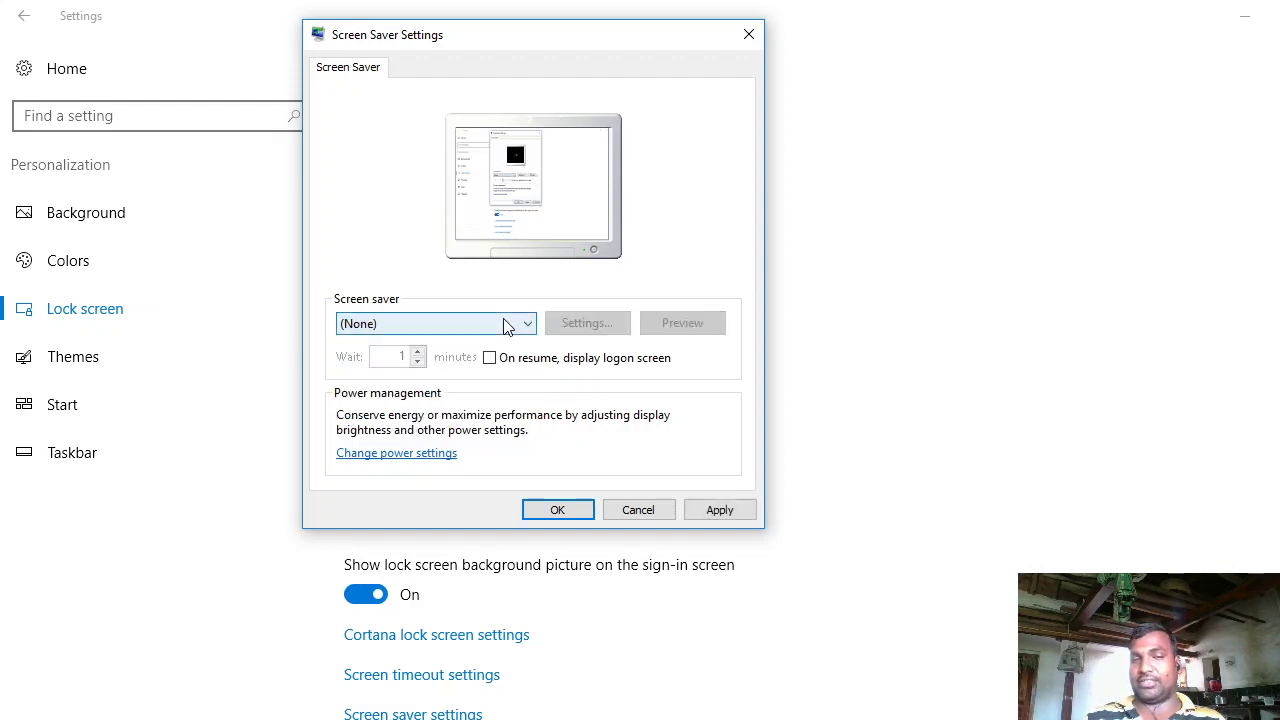
{"action": "left_click", "coordinate": [509, 323]}
{"action": "left_click", "coordinate": [412, 359]}
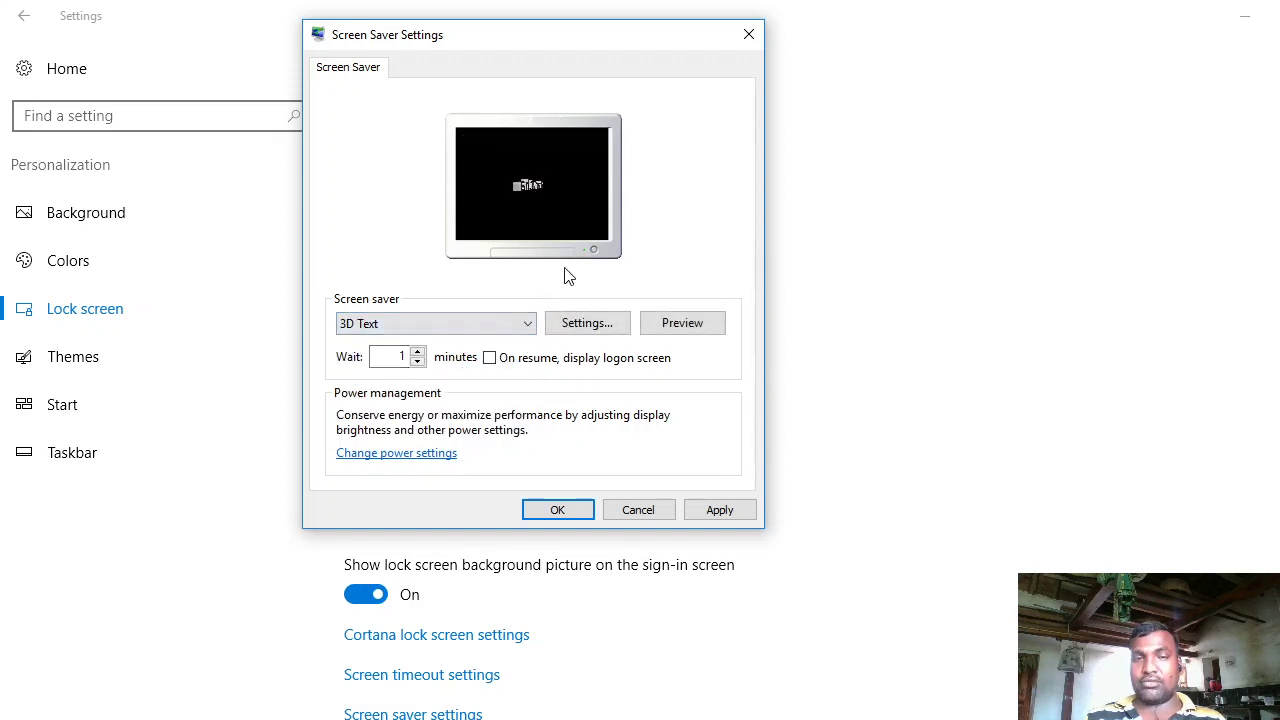
Step: Set the 3D Text screen saver to display the time and accept its settings
{"action": "left_click", "coordinate": [592, 324]}
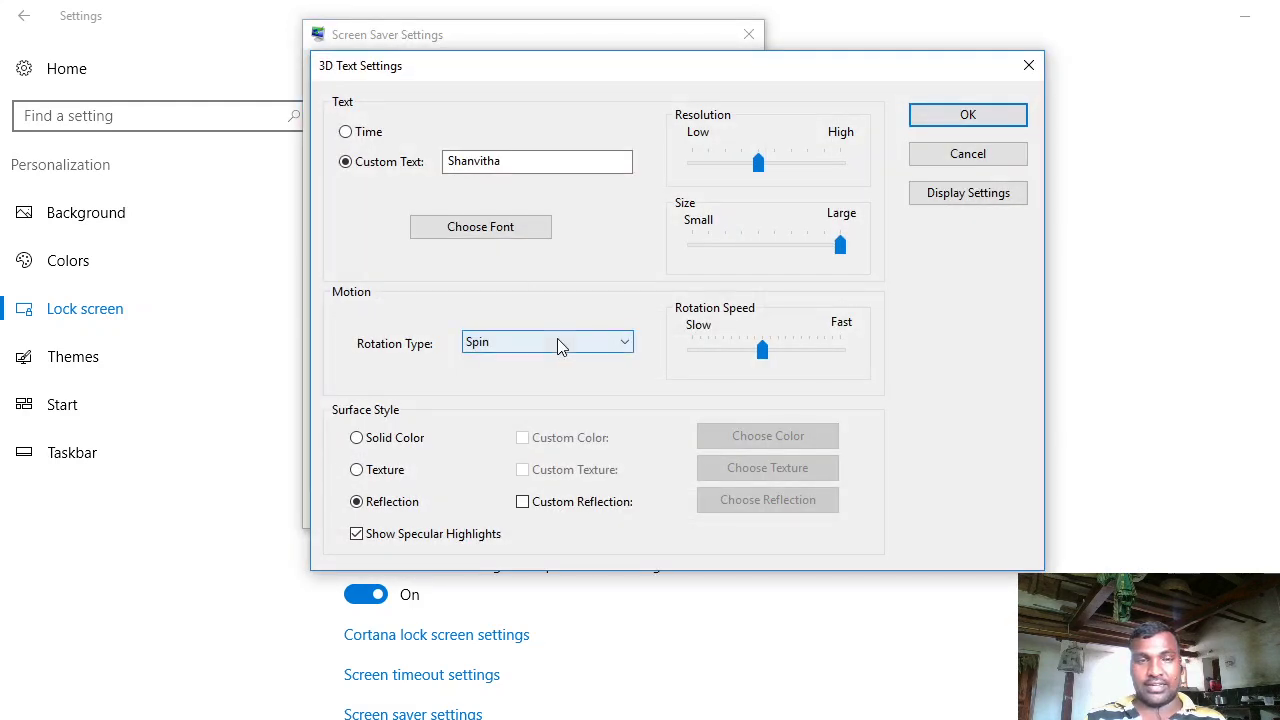
{"action": "left_click", "coordinate": [366, 140]}
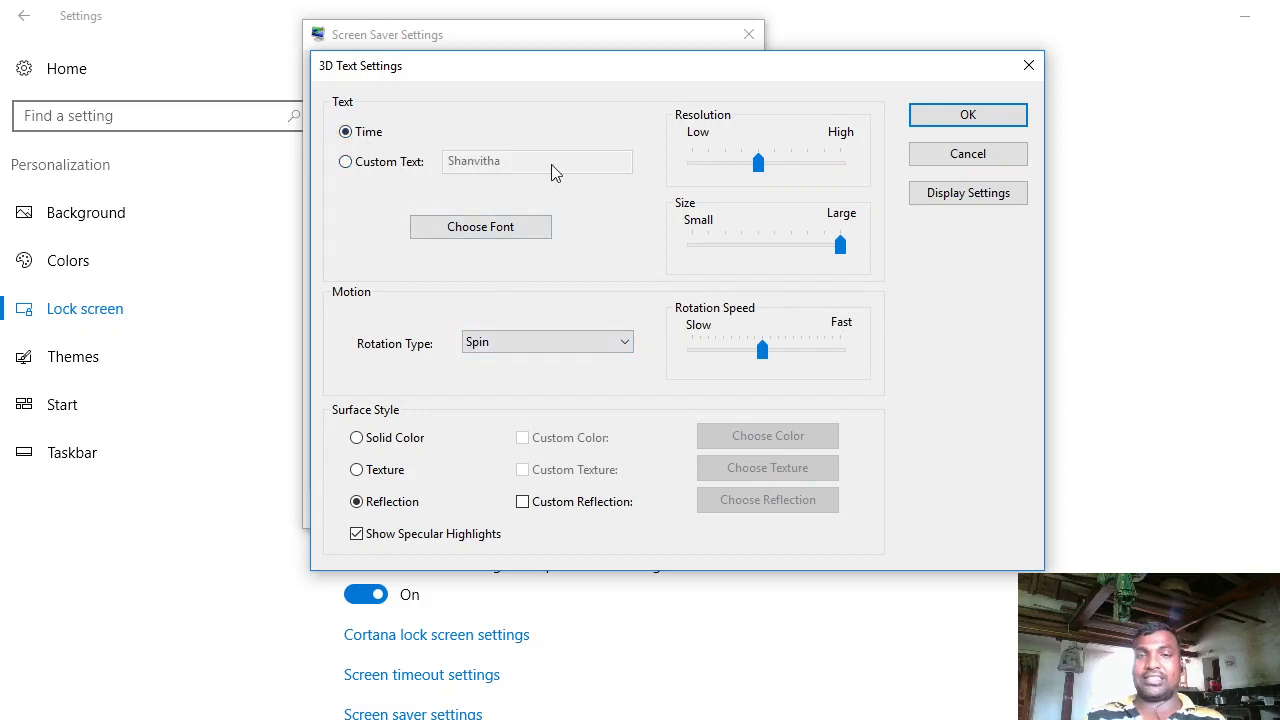
{"action": "left_click", "coordinate": [968, 114]}
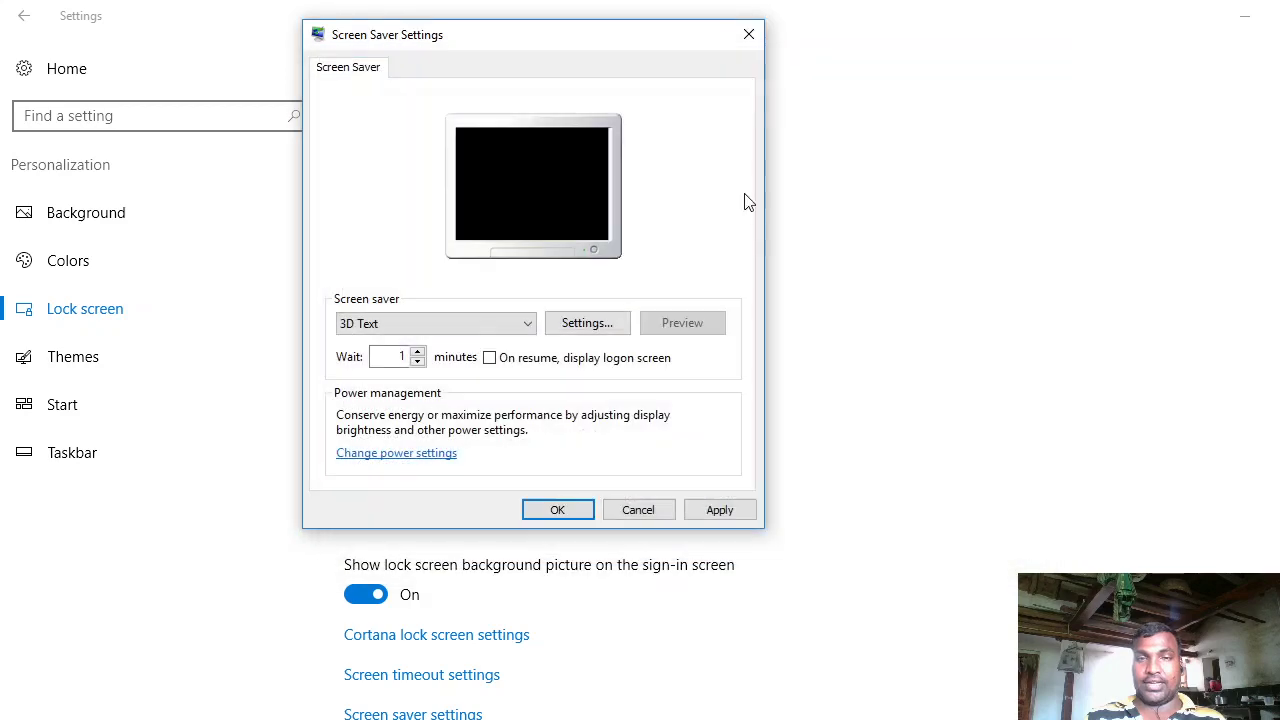
Step: Reopen the 3D Text settings, switch the display to custom text, and select the existing text
{"action": "left_click", "coordinate": [584, 322]}
{"action": "left_click", "coordinate": [406, 163]}
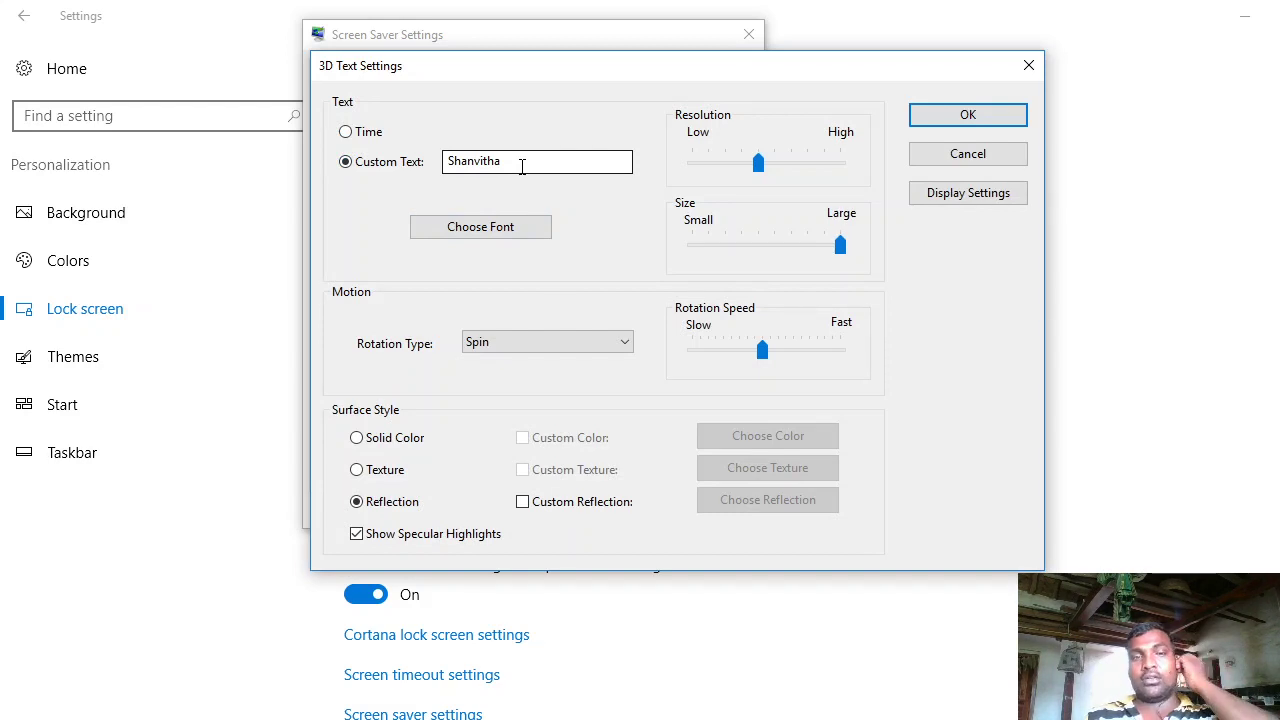
{"action": "left_click_drag", "start_coordinate": [521, 167], "coordinate": [424, 184]}
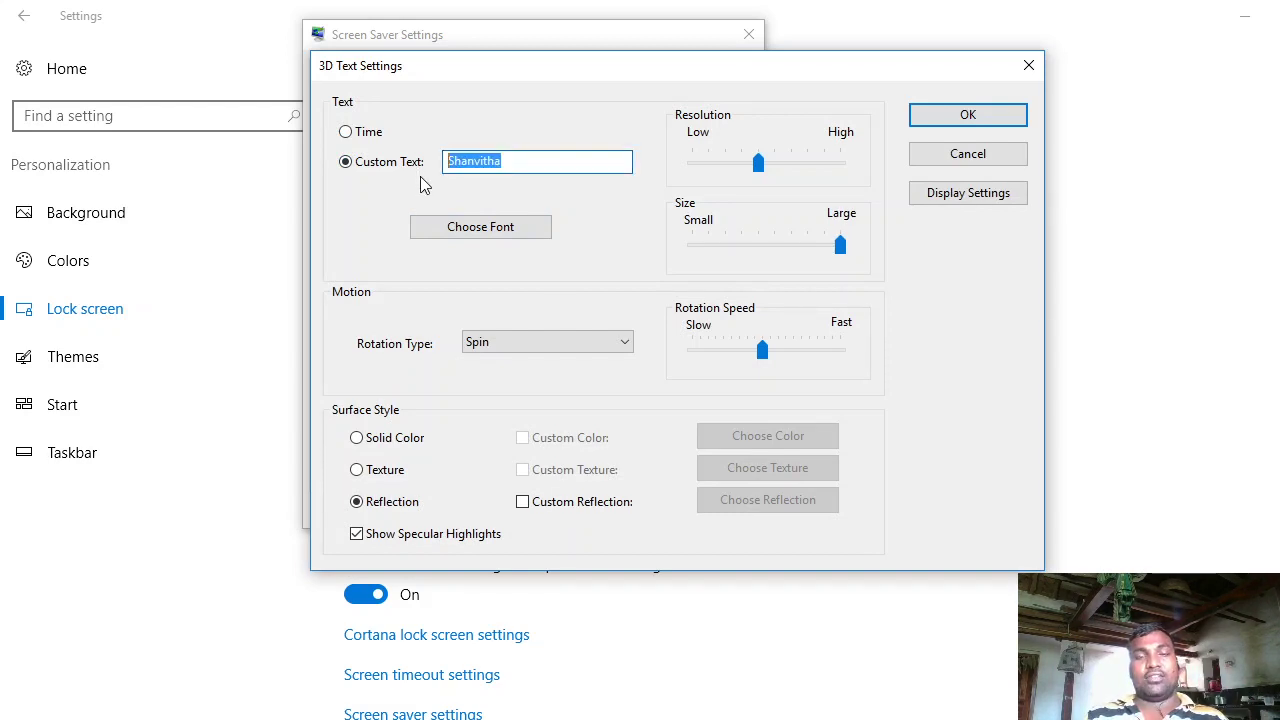
Step: Set the 3D Text font to TechnicLite with the Bold style and accept the 3D Text settings
{"action": "left_click", "coordinate": [511, 227]}
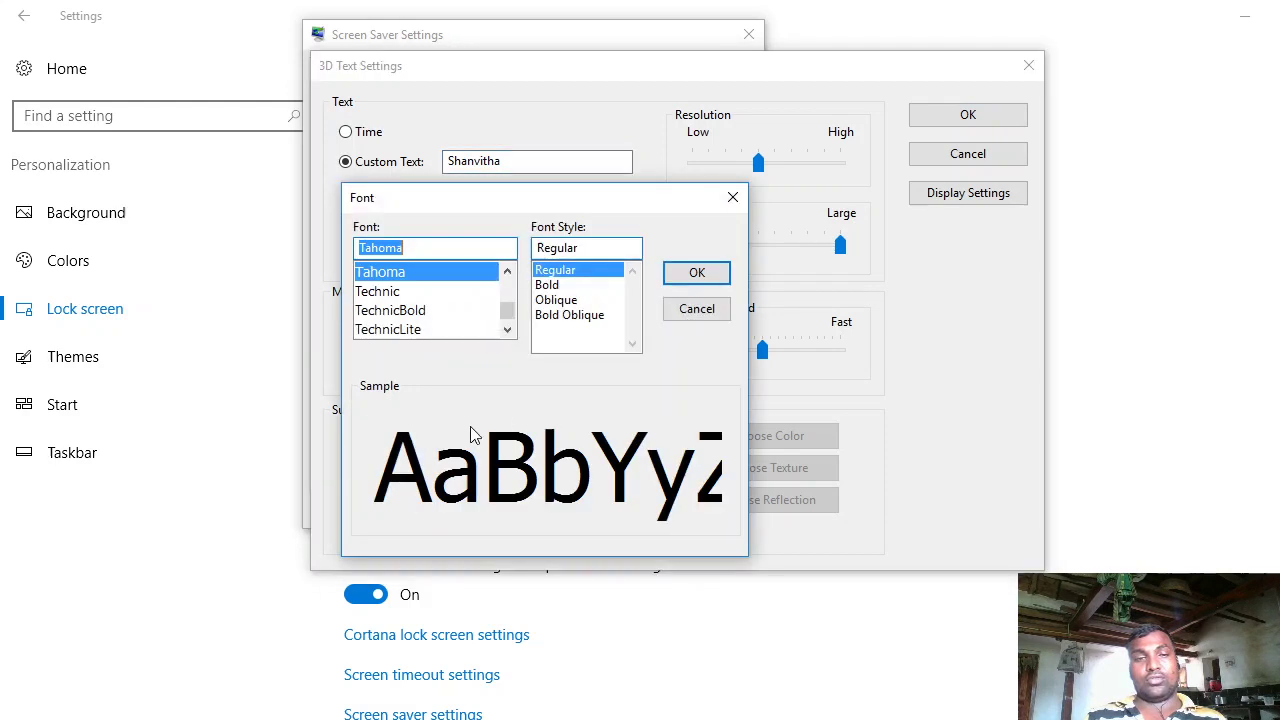
{"action": "left_click", "coordinate": [400, 329]}
{"action": "left_click", "coordinate": [556, 285]}
{"action": "left_click", "coordinate": [548, 300]}
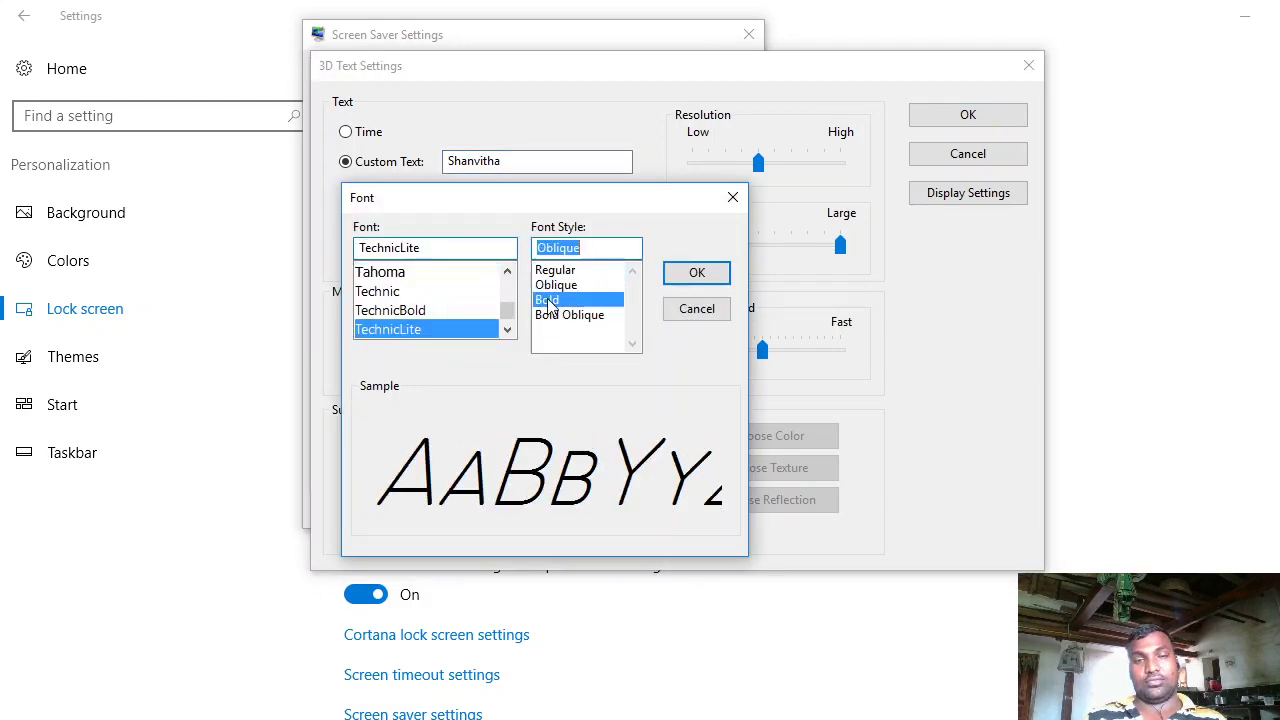
{"action": "left_click", "coordinate": [697, 275]}
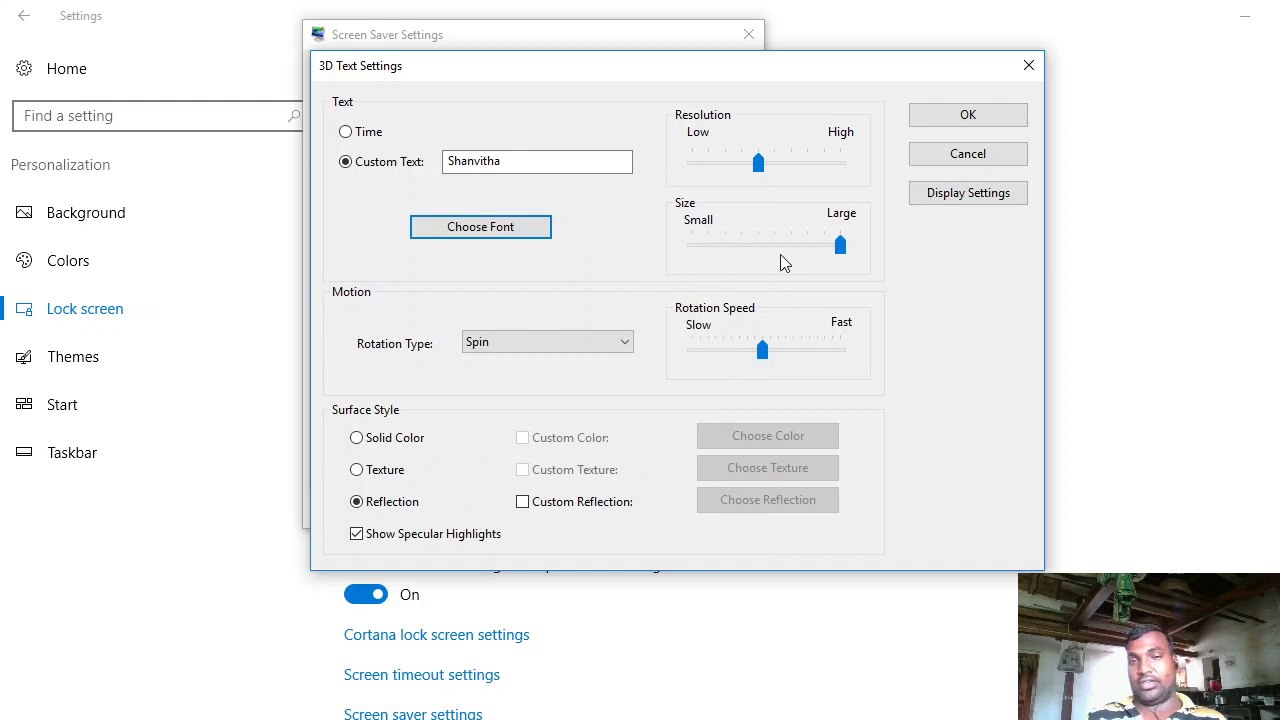
{"action": "left_click", "coordinate": [966, 114]}
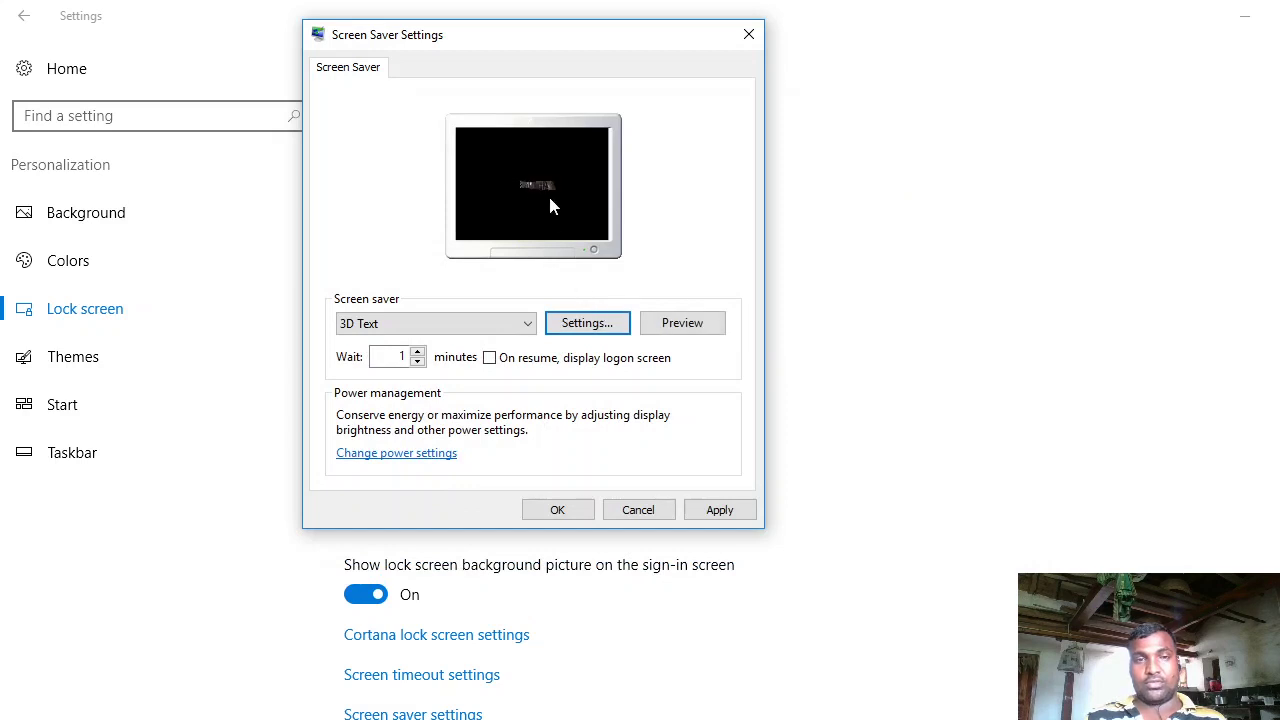
Step: Choose Bubbles as the screen saver and run its full-screen preview
{"action": "left_click", "coordinate": [428, 325]}
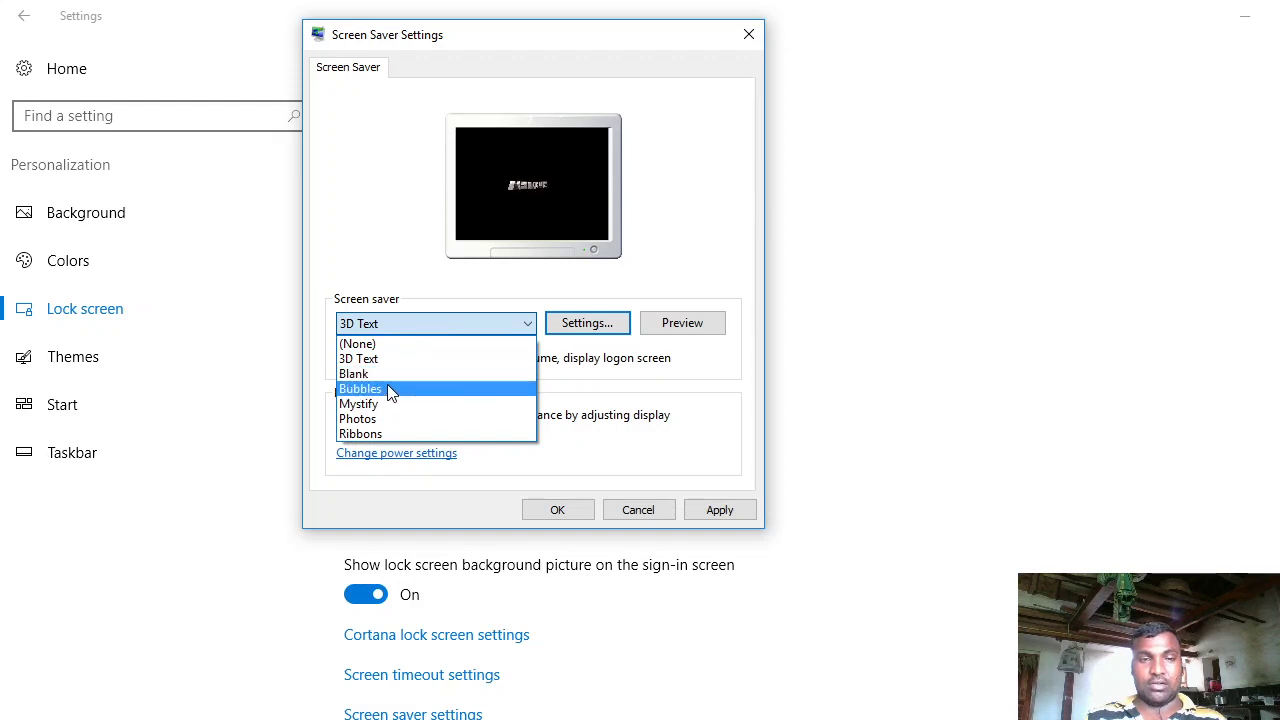
{"action": "left_click", "coordinate": [390, 390]}
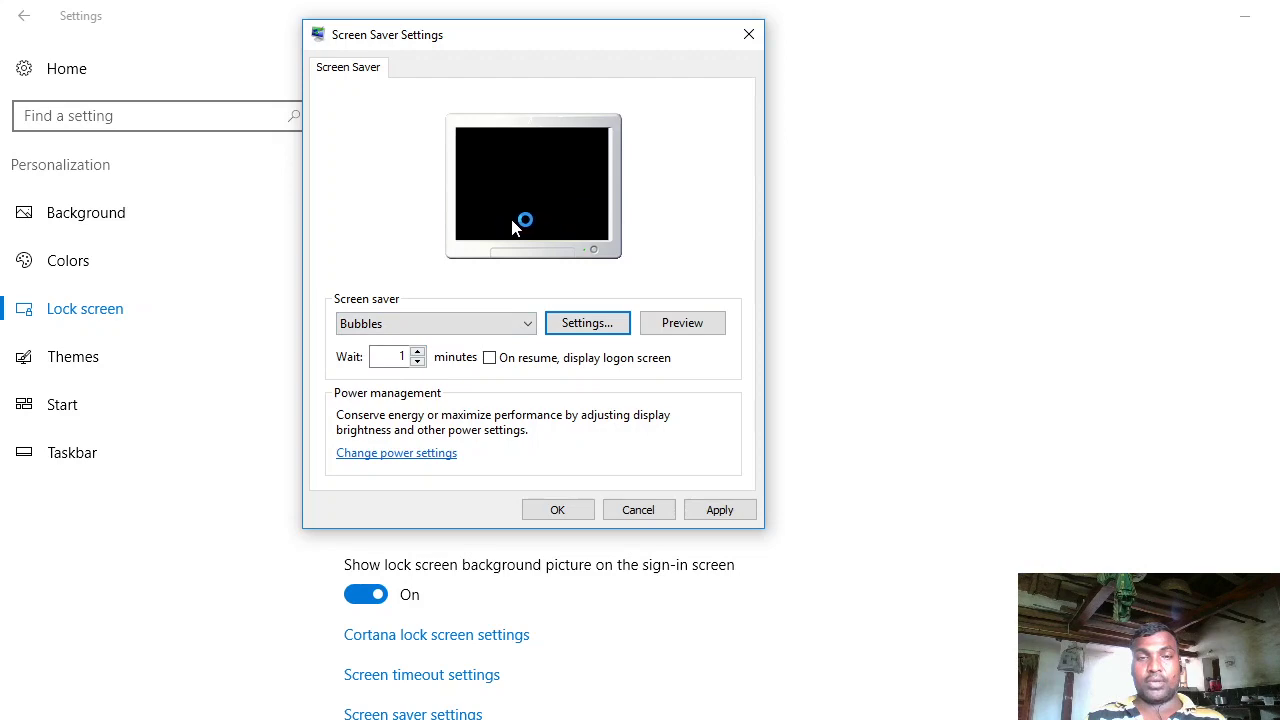
{"action": "left_click", "coordinate": [680, 320]}
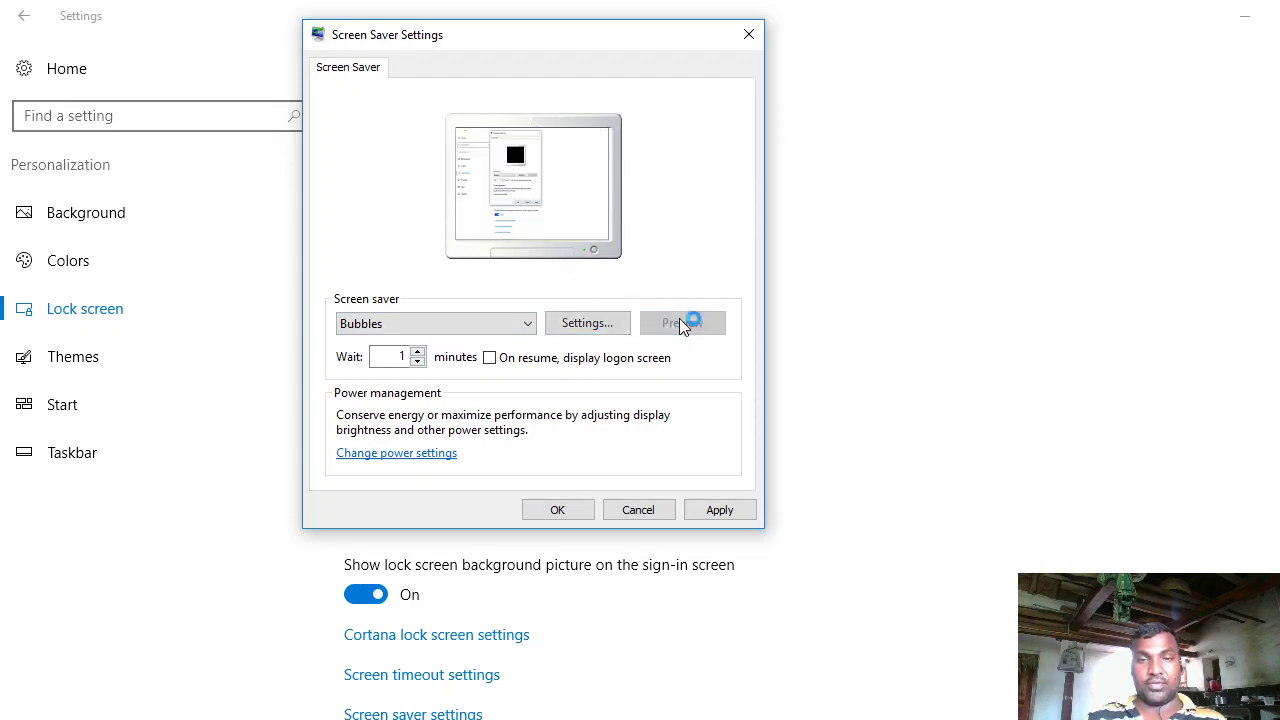
{"action": "left_click", "coordinate": [815, 484]}
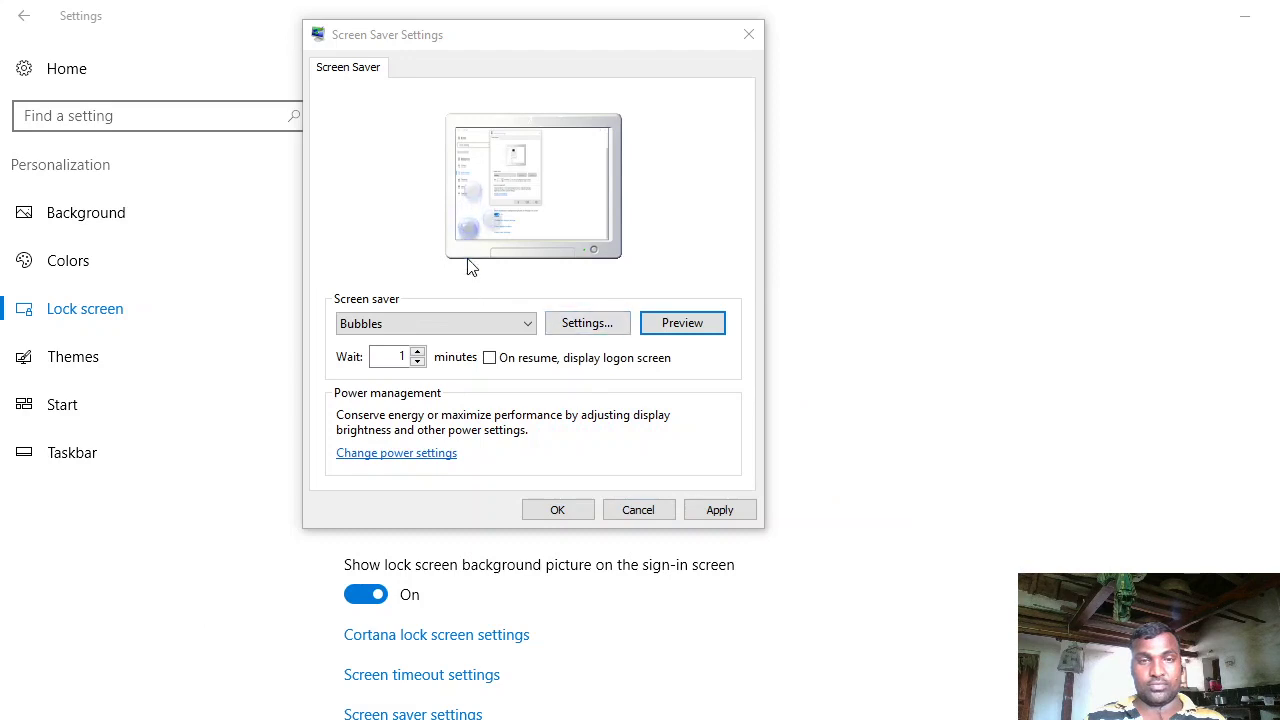
Step: Try Mystify as the screen saver and reselect Bubbles
{"action": "left_click", "coordinate": [437, 323]}
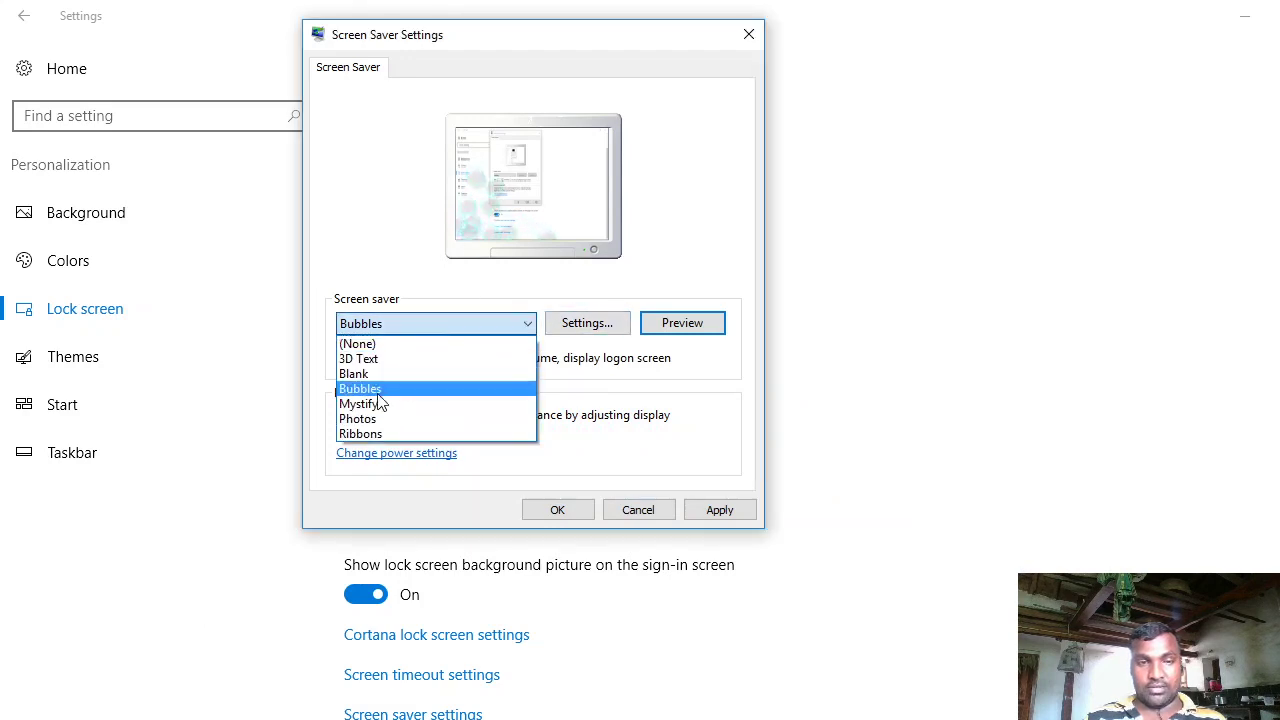
{"action": "left_click", "coordinate": [371, 404]}
{"action": "left_click", "coordinate": [412, 325]}
{"action": "left_click", "coordinate": [390, 390]}
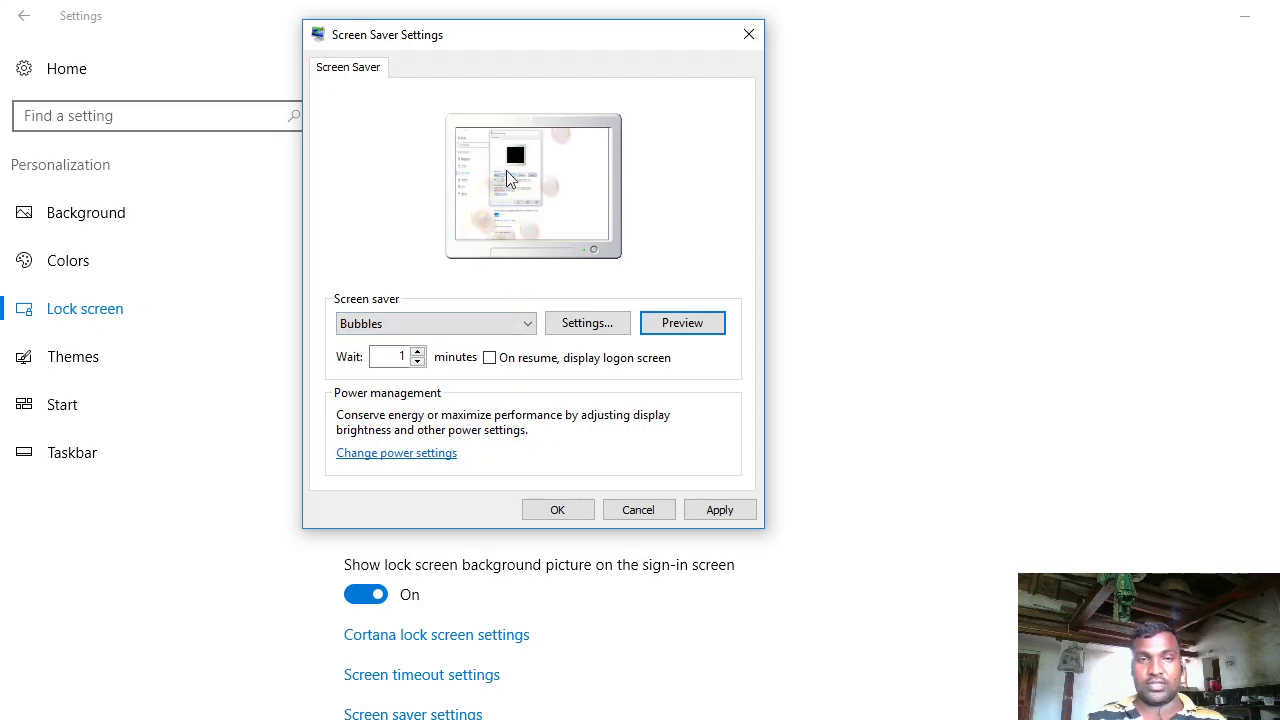
{"action": "left_click", "coordinate": [473, 324]}
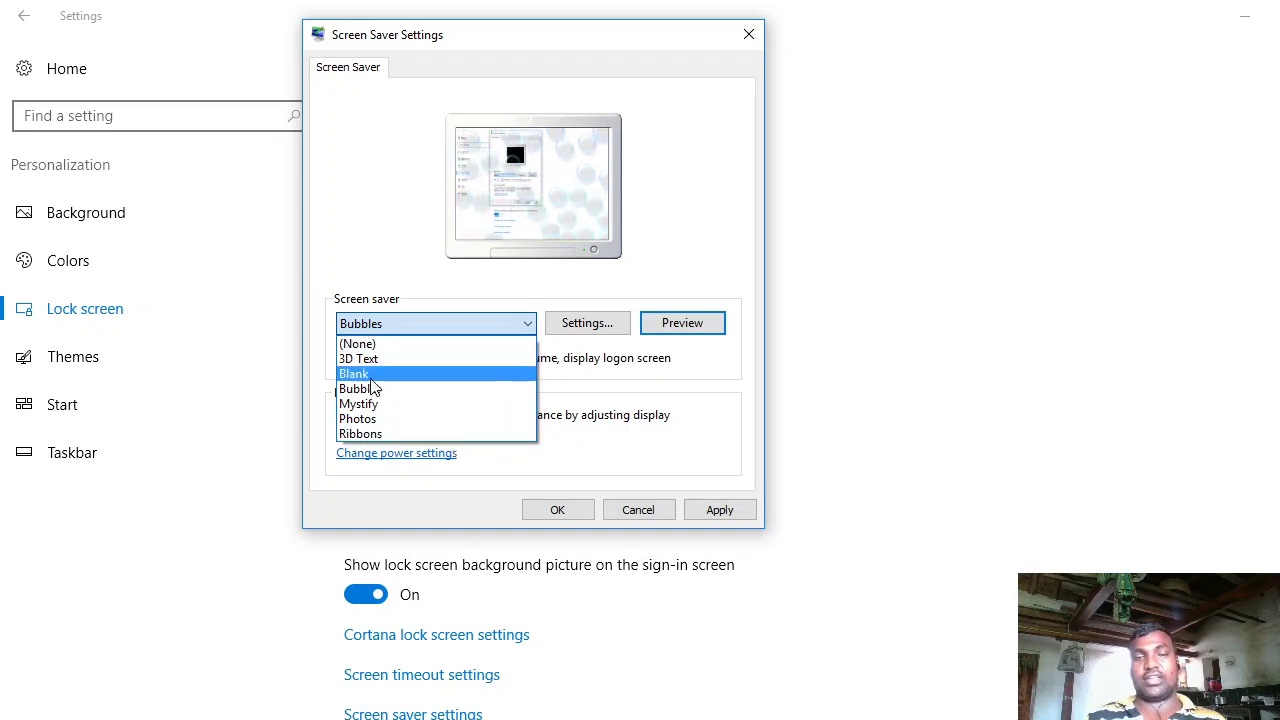
{"action": "left_click", "coordinate": [722, 426]}
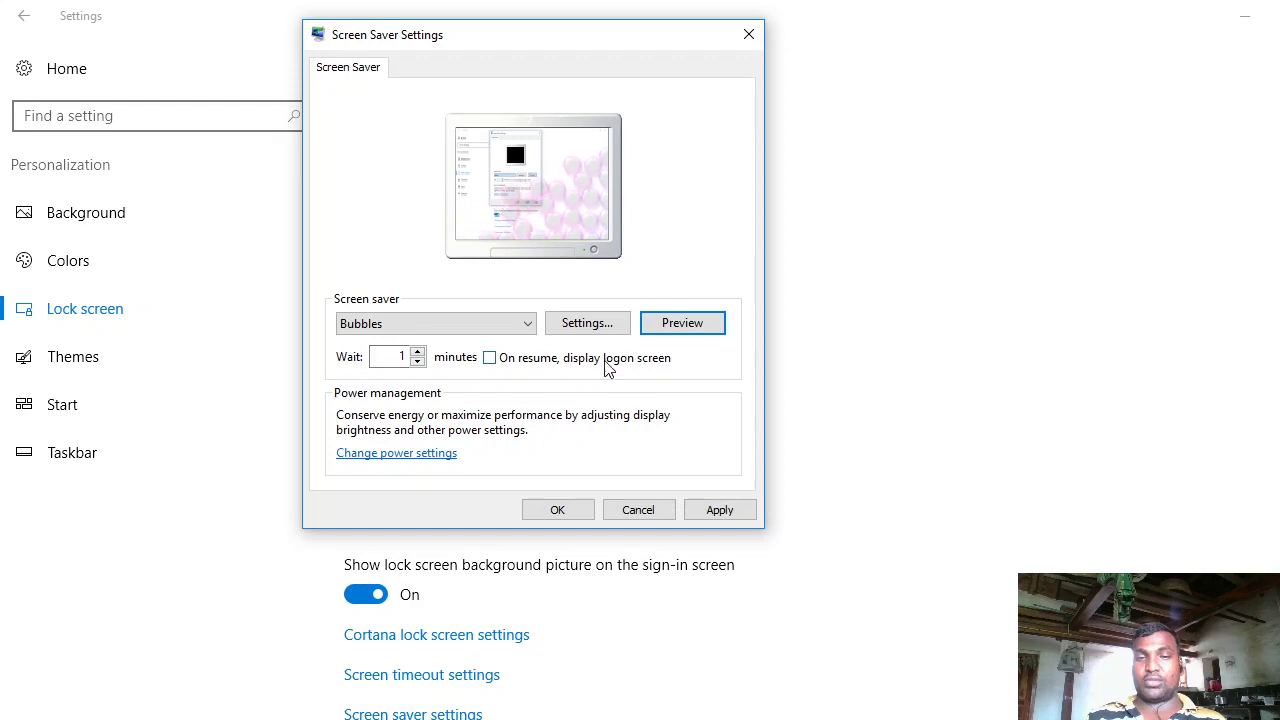
Step: Enable displaying the logon screen on resume, then apply the screen saver settings and close the dialog
{"action": "left_click", "coordinate": [488, 359]}
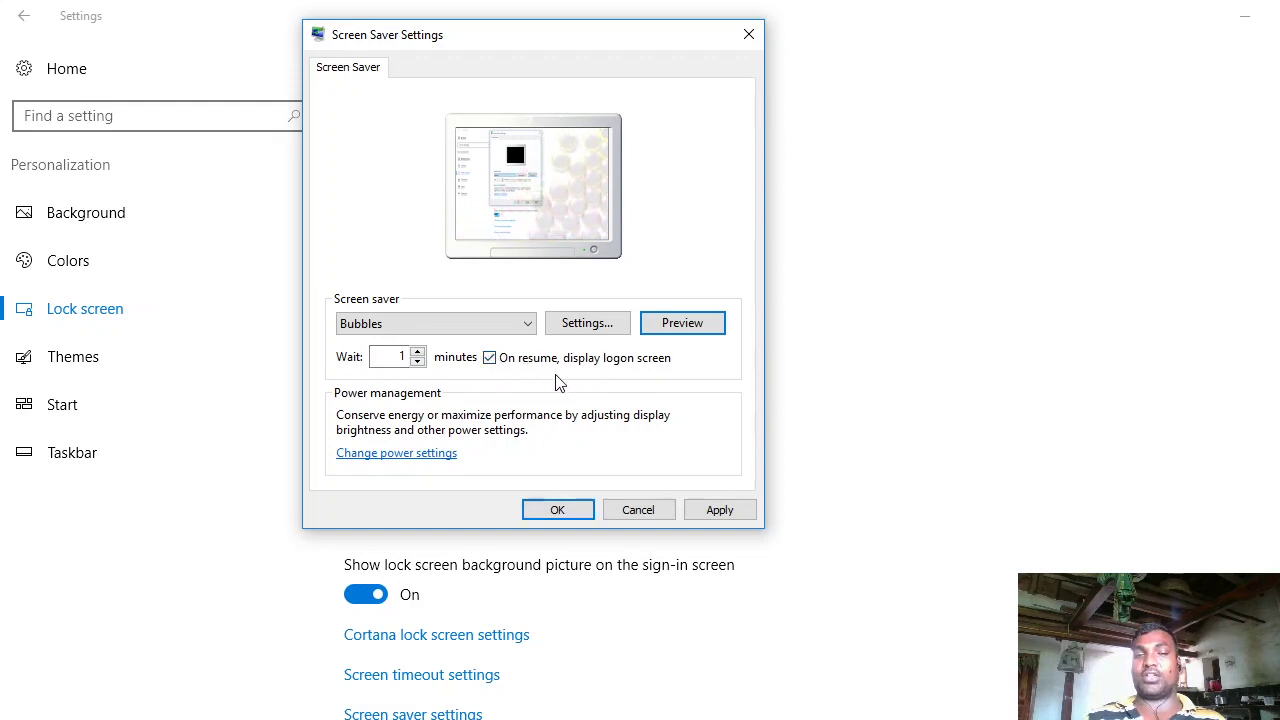
{"action": "left_click", "coordinate": [743, 510]}
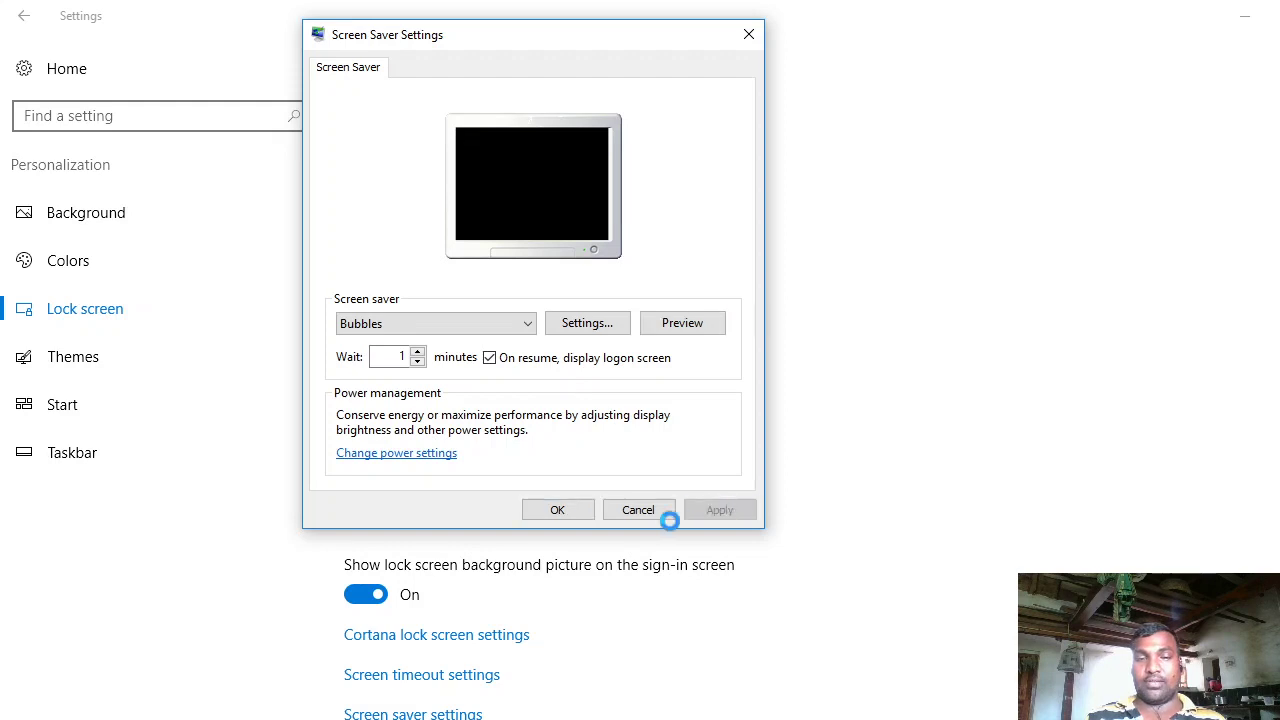
{"action": "left_click", "coordinate": [567, 511]}
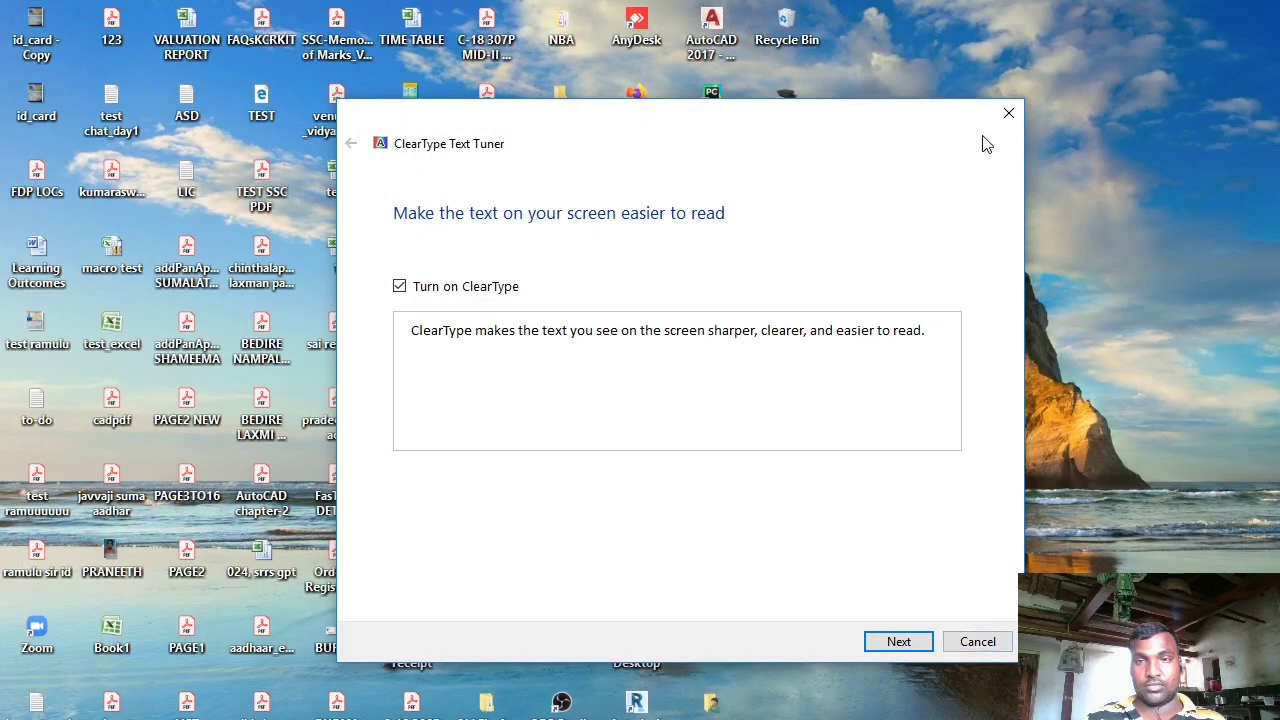
Step: Close the ClearType Text Tuner and switch to the Basic PC settings-i presentation in PowerPoint
{"action": "left_click", "coordinate": [1008, 115]}
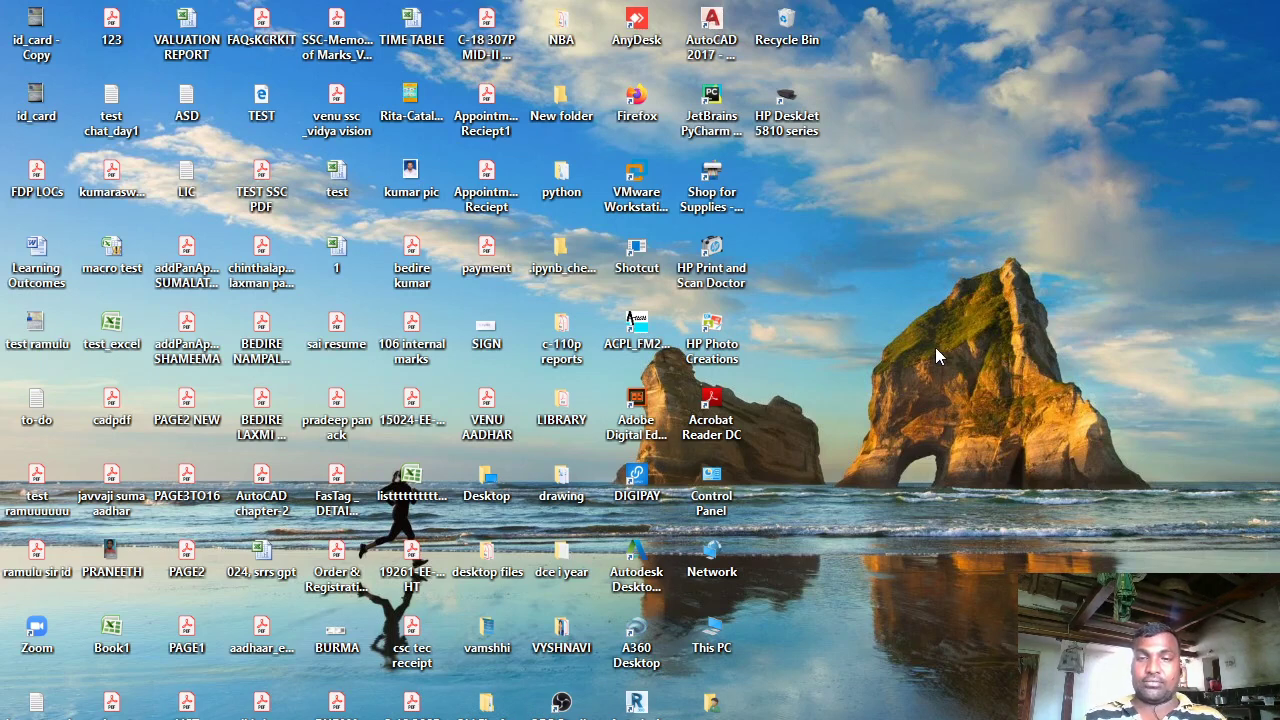
{"action": "key", "text": "alt+Tab"}
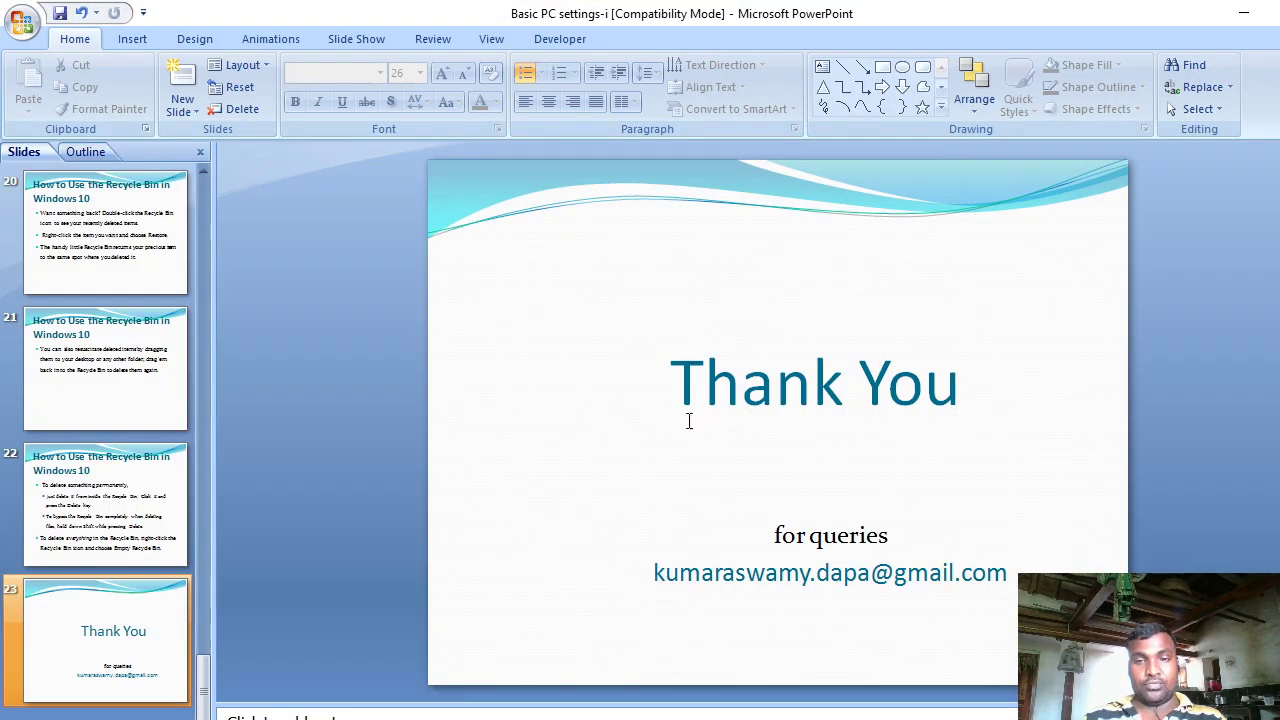
{"action": "left_click", "coordinate": [578, 423]}
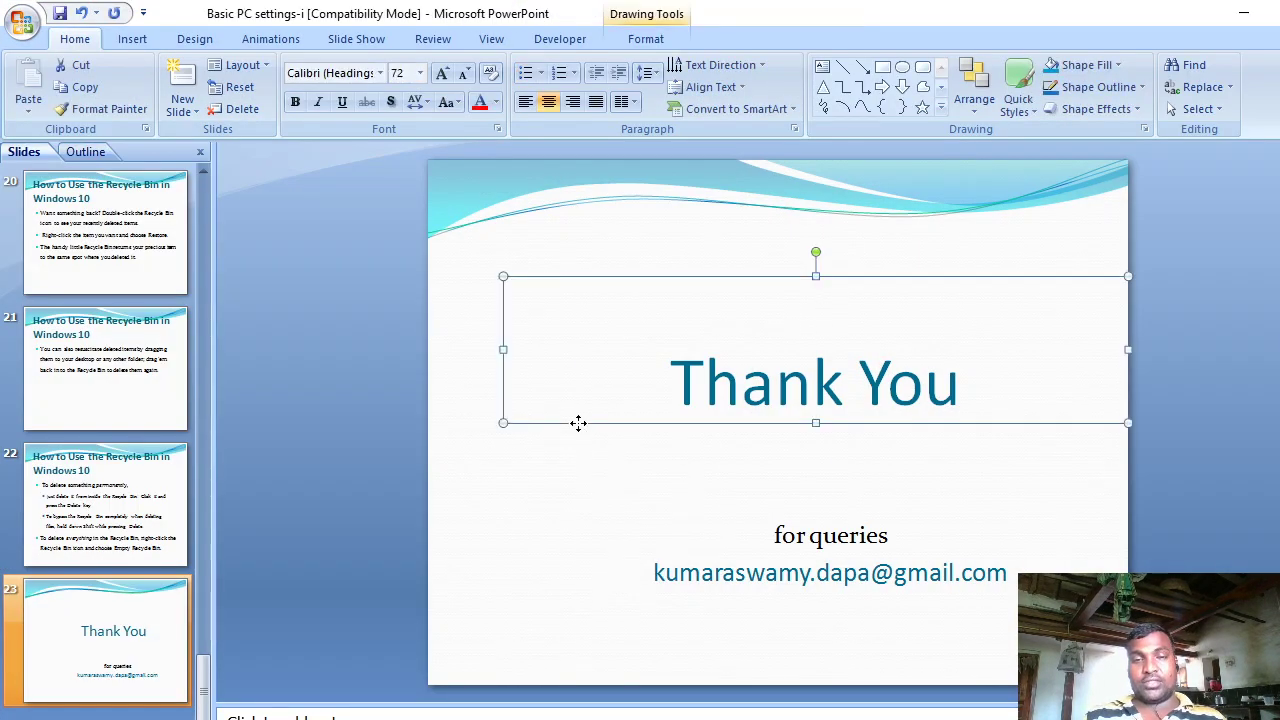
{"action": "right_click", "coordinate": [579, 424]}
{"action": "key", "text": "Escape"}
Step: Present the closing Thank You slide in the slide show and choose a pen as the pointer
{"action": "key", "text": "F5"}
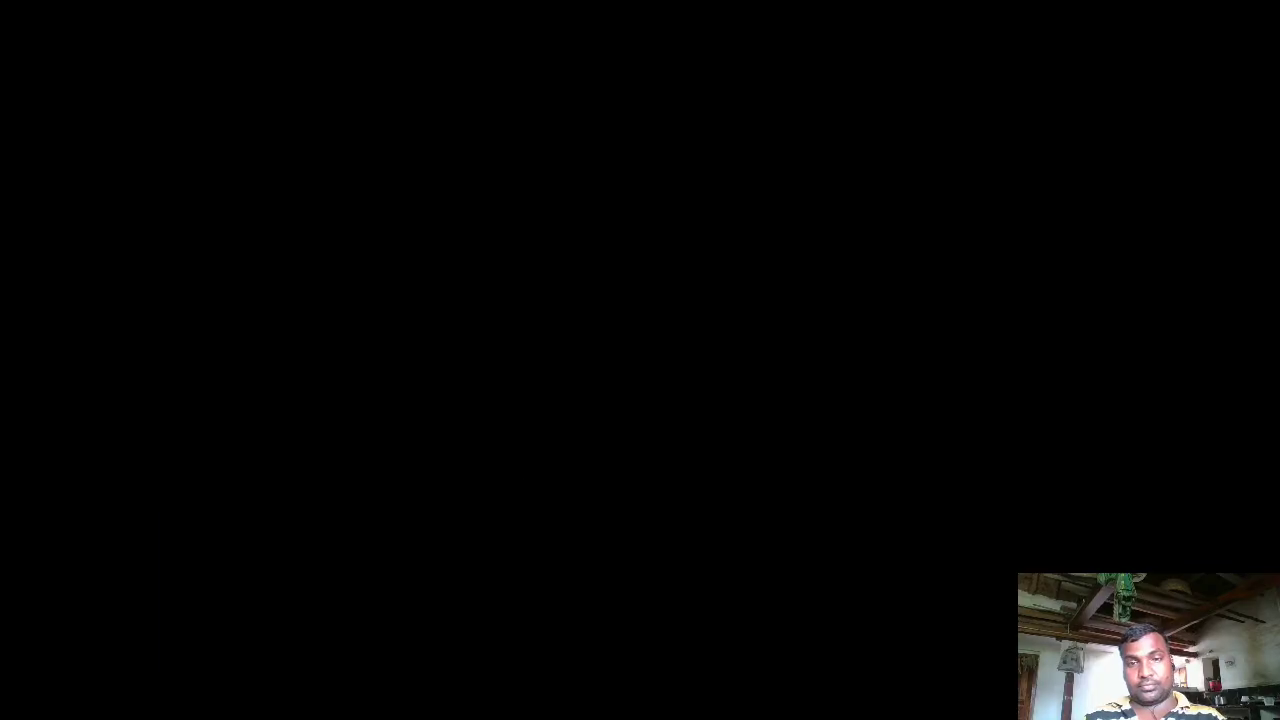
{"action": "key", "text": "Right"}
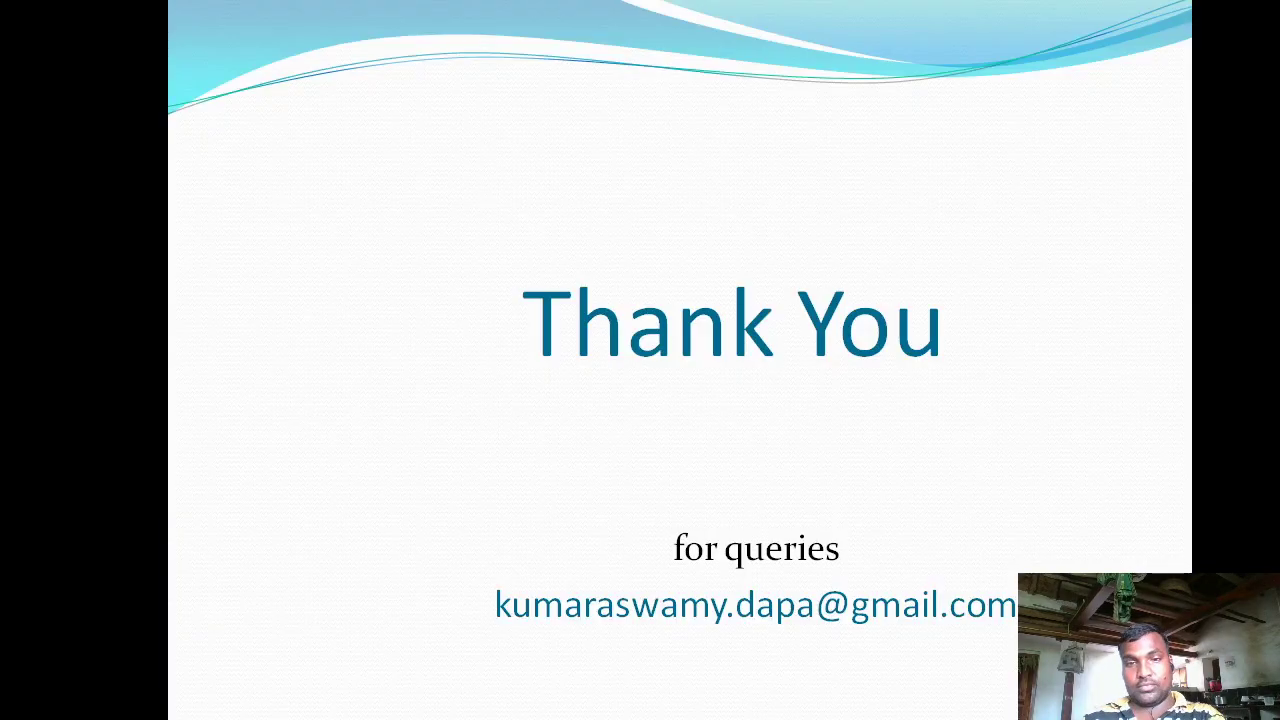
{"action": "right_click", "coordinate": [503, 284]}
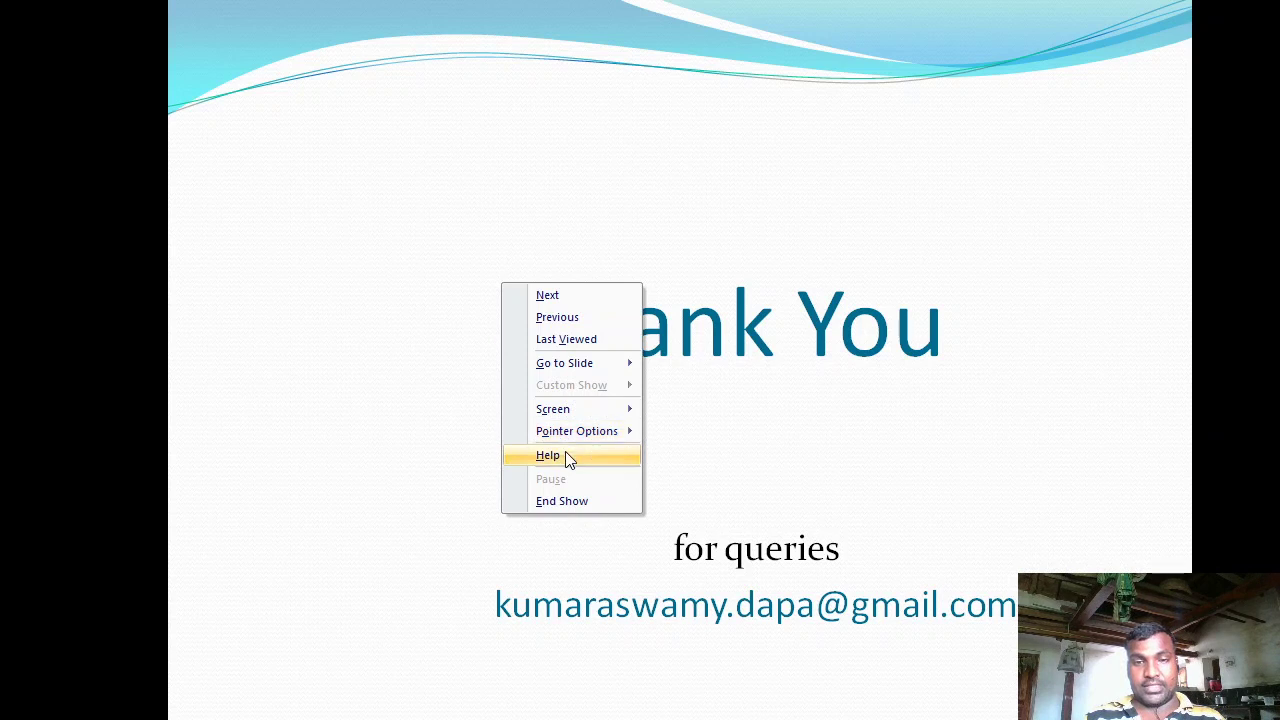
{"action": "mouse_move", "coordinate": [608, 434]}
{"action": "left_click", "coordinate": [702, 477]}
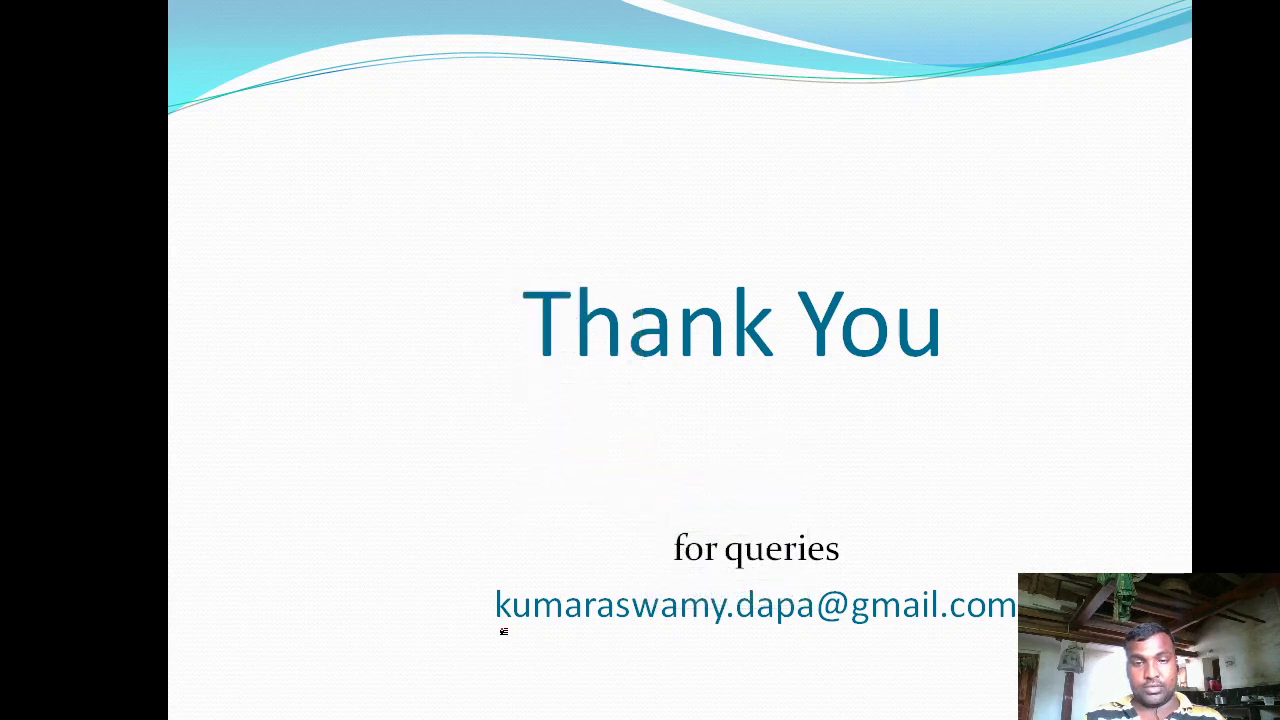